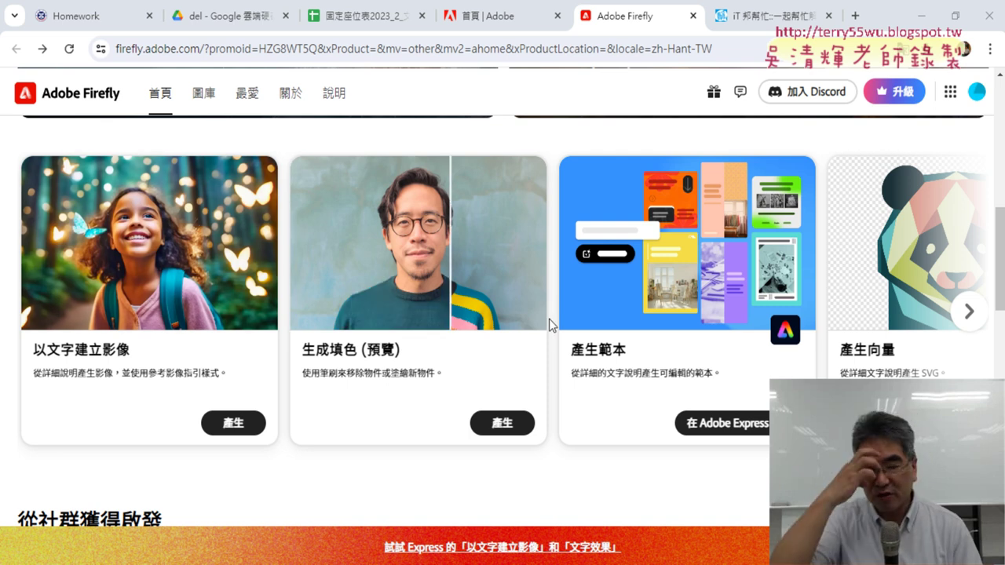
Step: Open Firefly's Generative Fill (生成填色) and upload the PSD02 butterfly photo
{"action": "left_click", "coordinate": [382, 373]}
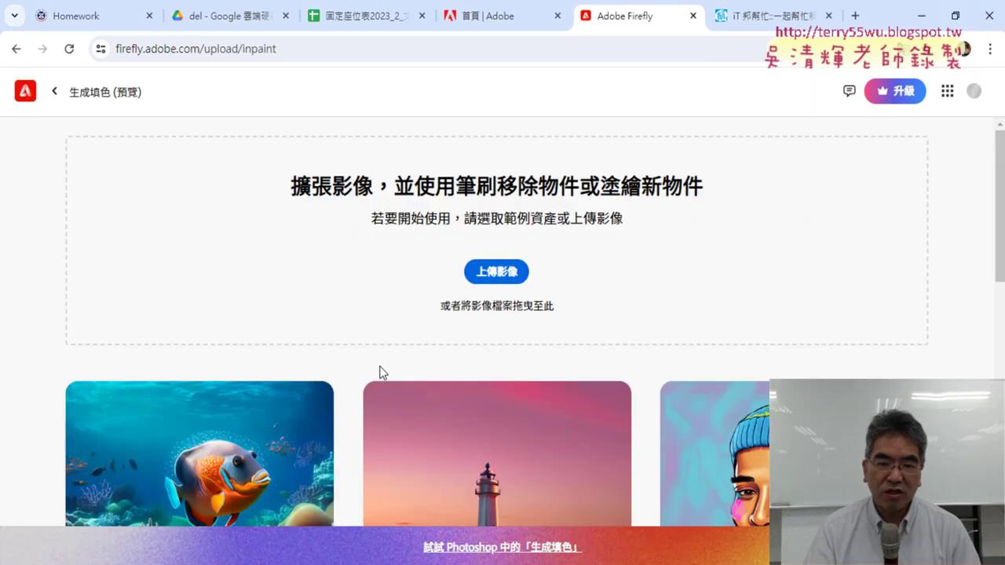
{"action": "left_click", "coordinate": [15, 49]}
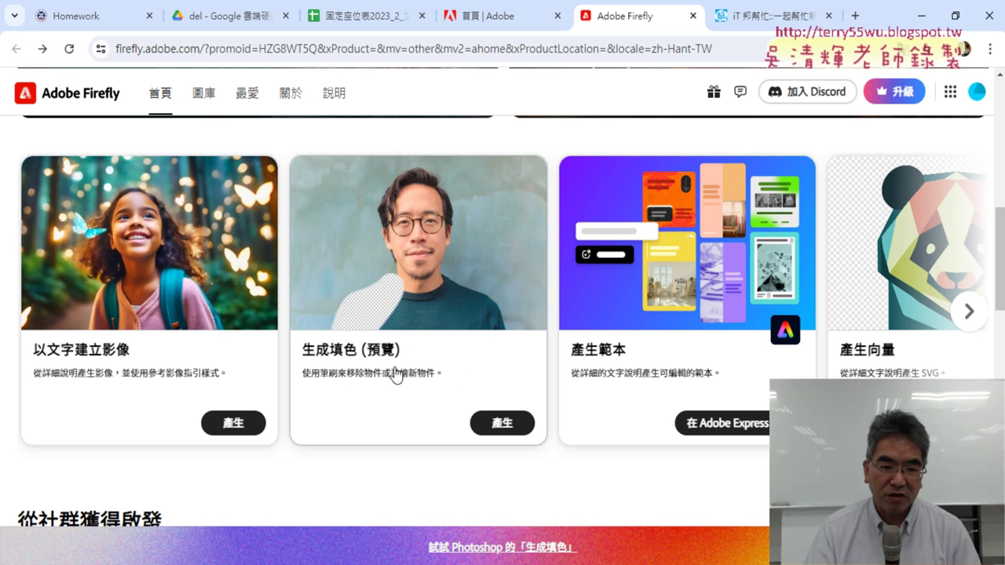
{"action": "left_click", "coordinate": [472, 353]}
{"action": "left_click", "coordinate": [511, 279]}
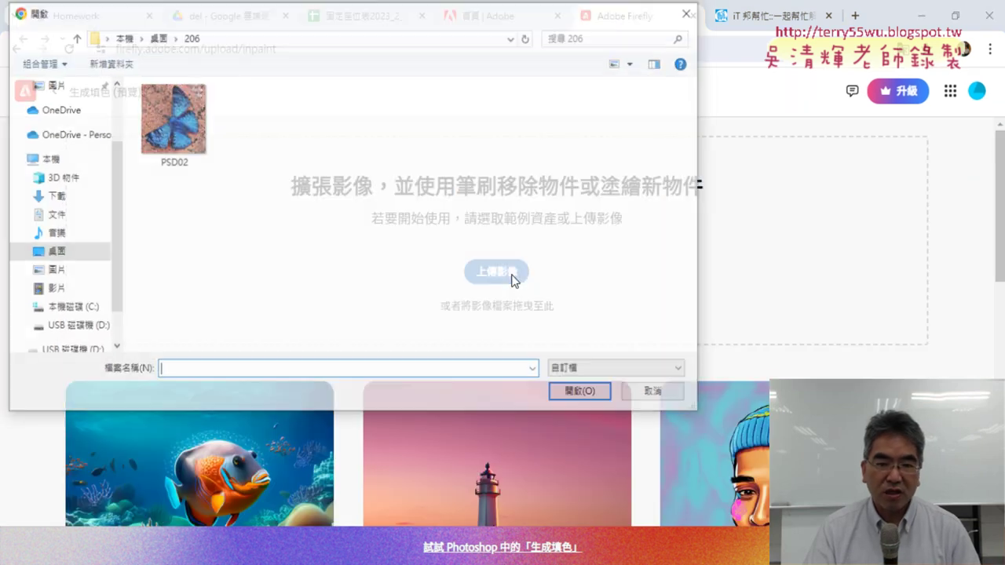
{"action": "left_click", "coordinate": [177, 119]}
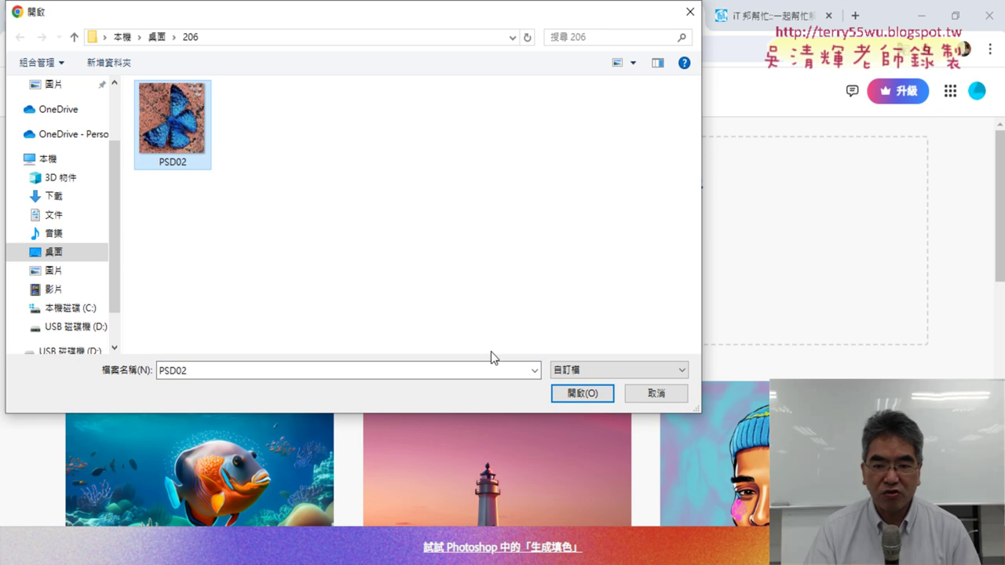
{"action": "left_click", "coordinate": [581, 394]}
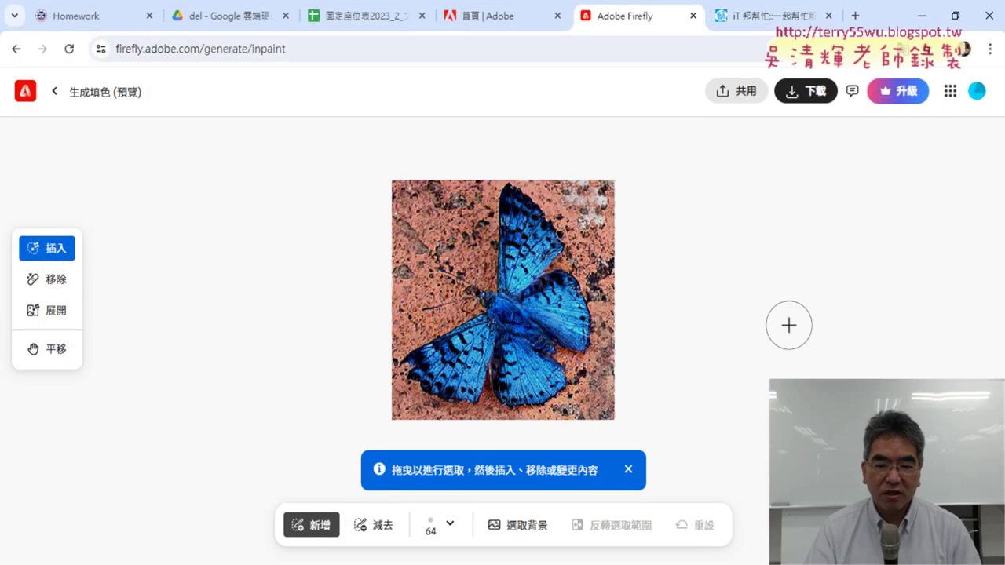
Step: Use 選取背景 to strip the brick background, leaving the blue butterfly on transparency
{"action": "scroll", "coordinate": [789, 325], "scroll_direction": "down", "scroll_amount": 1}
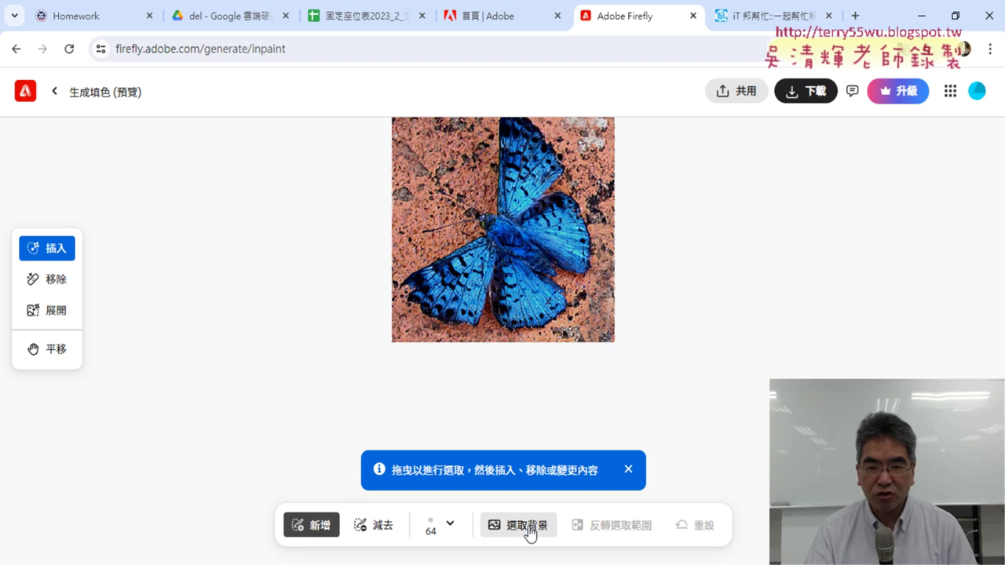
{"action": "scroll", "coordinate": [655, 424], "scroll_direction": "up", "scroll_amount": 1}
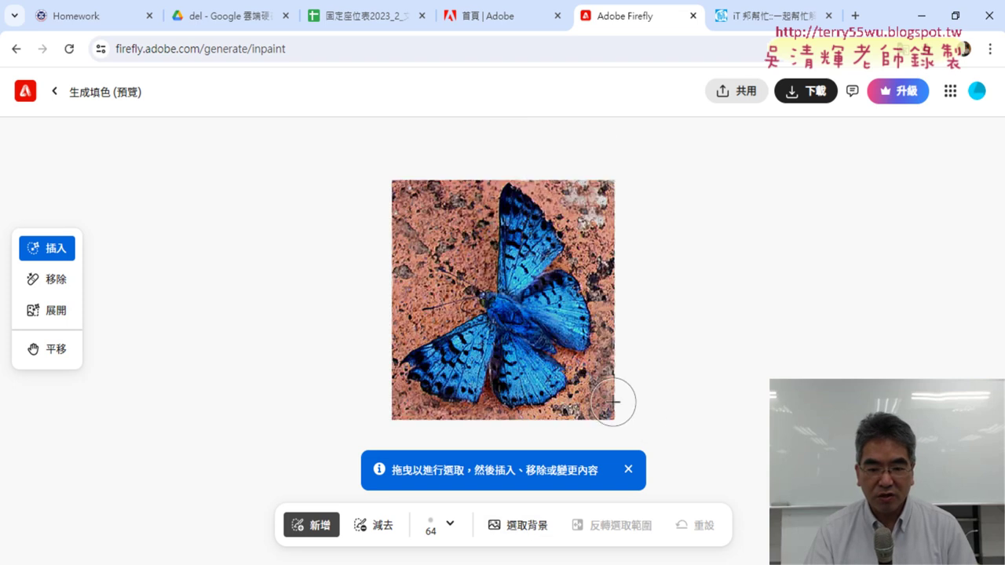
{"action": "left_click", "coordinate": [521, 538]}
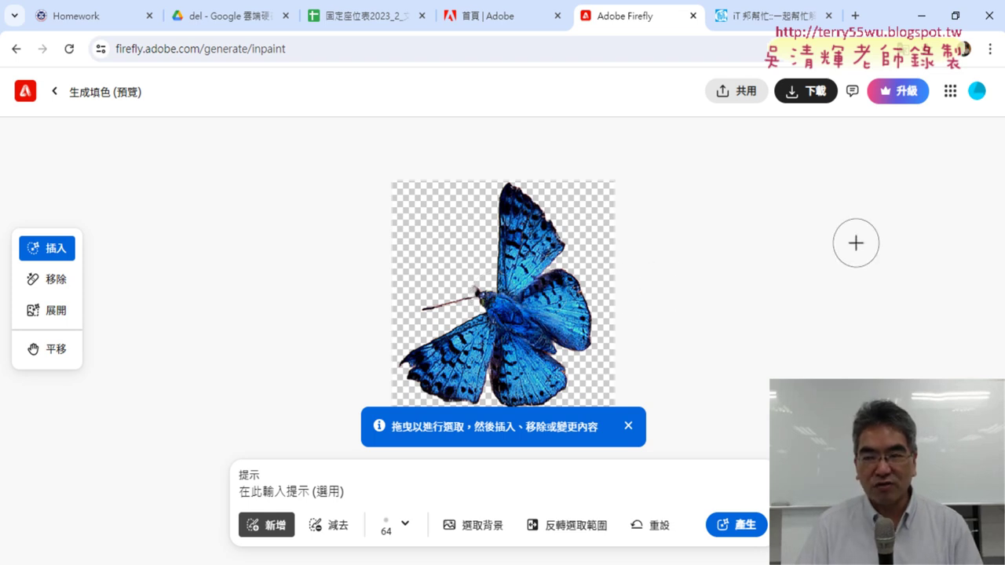
Step: Minimize Firefly to read the TQC exam PDF, then minimize Acrobat Reader
{"action": "left_click", "coordinate": [923, 17]}
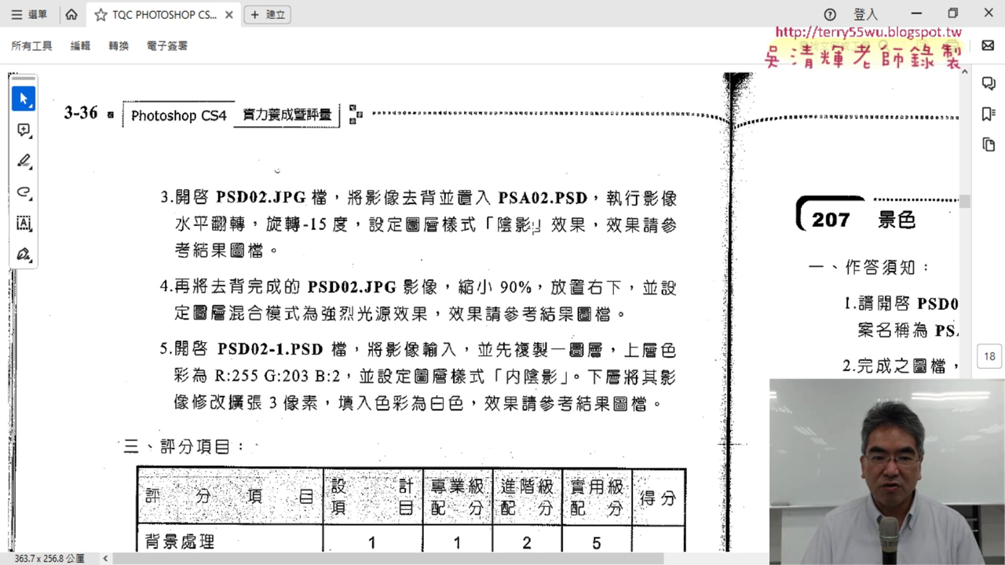
{"action": "left_click", "coordinate": [915, 14]}
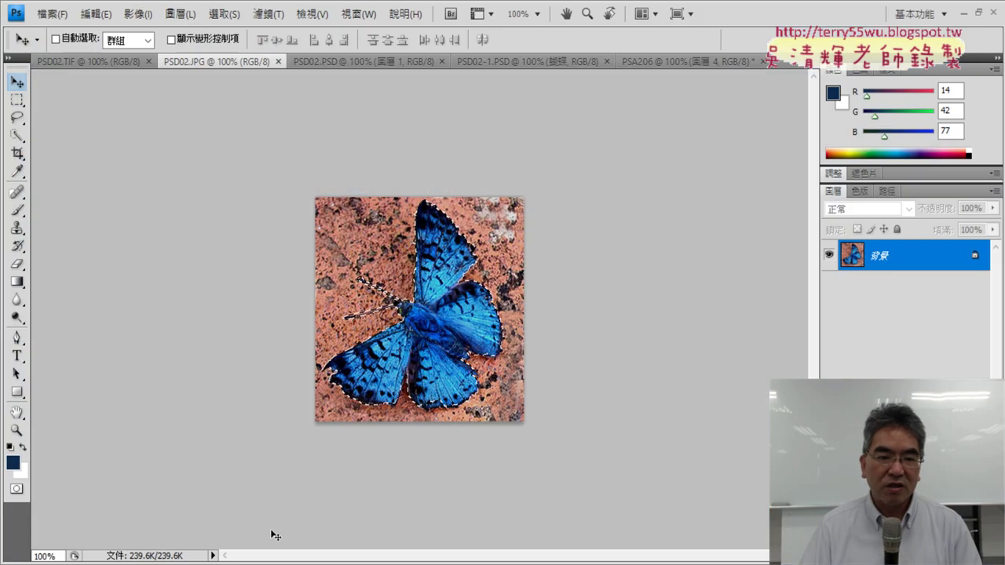
Step: View the finished PSD02.TIF reference, then switch to the PSA206 document
{"action": "left_click", "coordinate": [83, 58]}
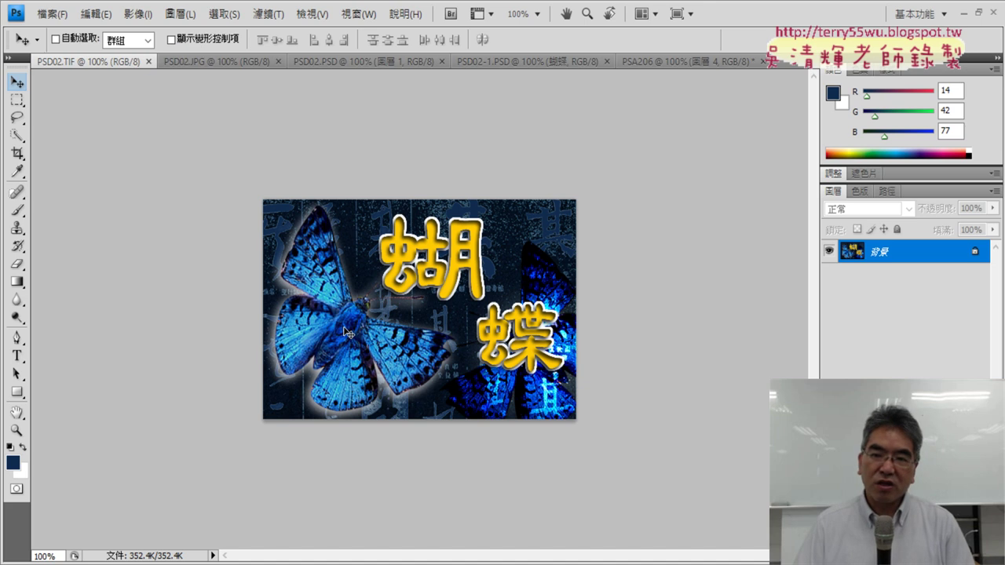
{"action": "left_click", "coordinate": [681, 62]}
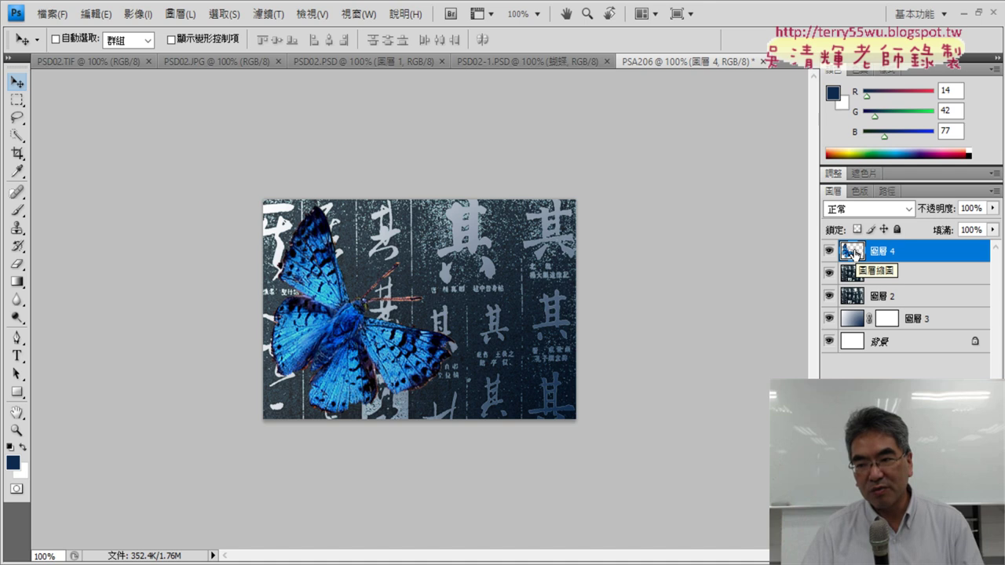
Step: Open Layer 4's blending options and move the Layer Style dialog aside to see the butterfly
{"action": "double_click", "coordinate": [854, 252]}
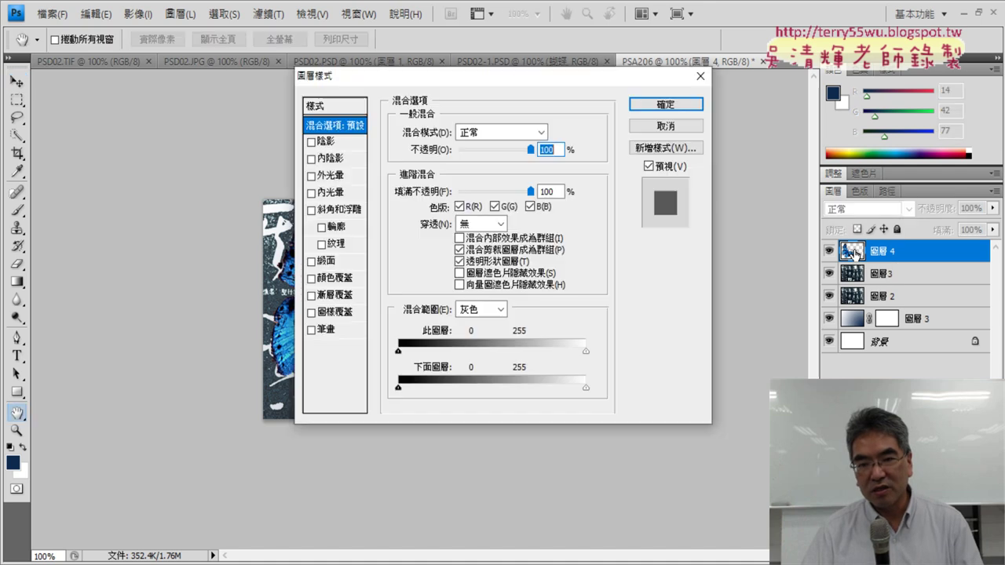
{"action": "left_click", "coordinate": [700, 77]}
{"action": "right_click", "coordinate": [854, 253]}
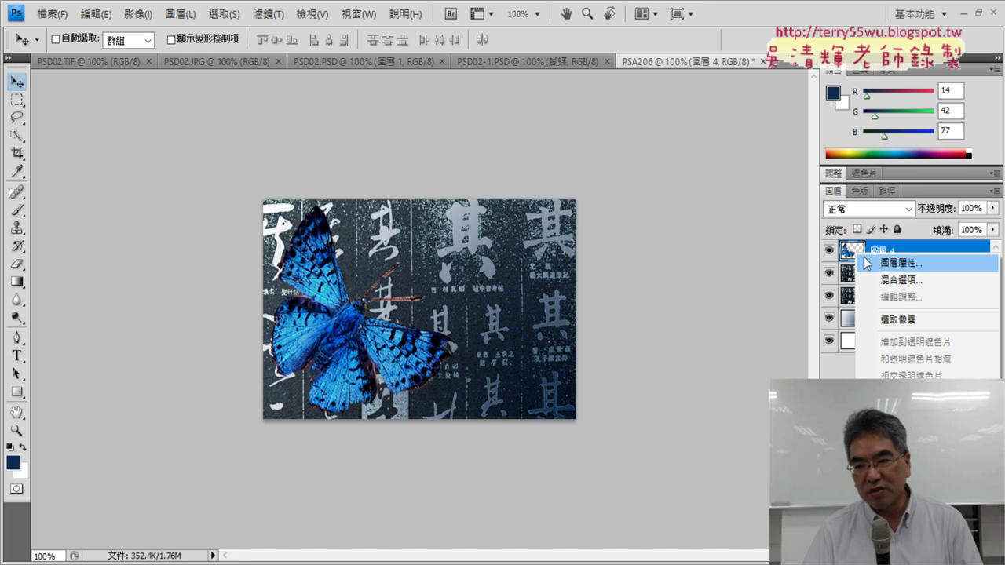
{"action": "left_click", "coordinate": [914, 282]}
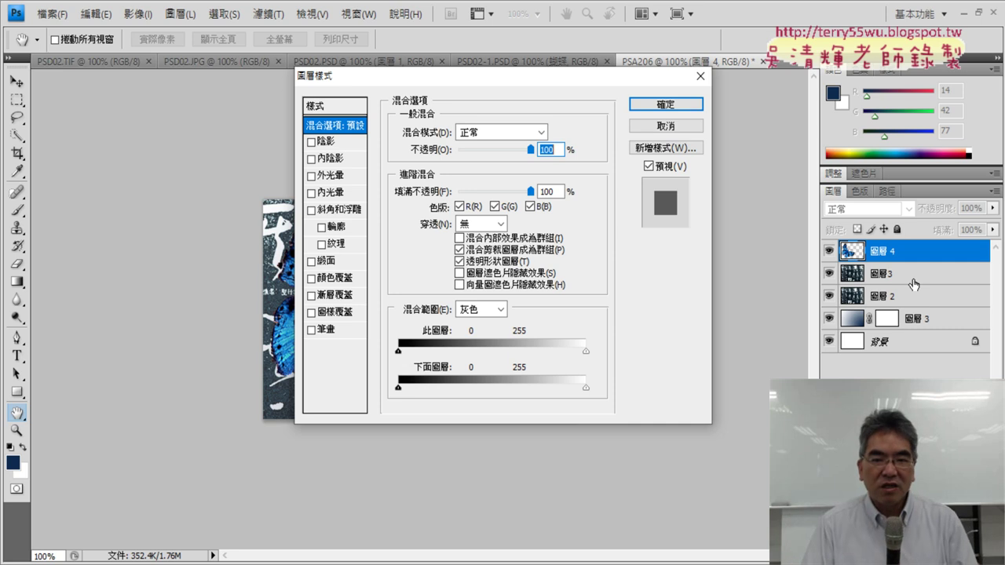
{"action": "left_click_drag", "start_coordinate": [543, 81], "coordinate": [749, 80]}
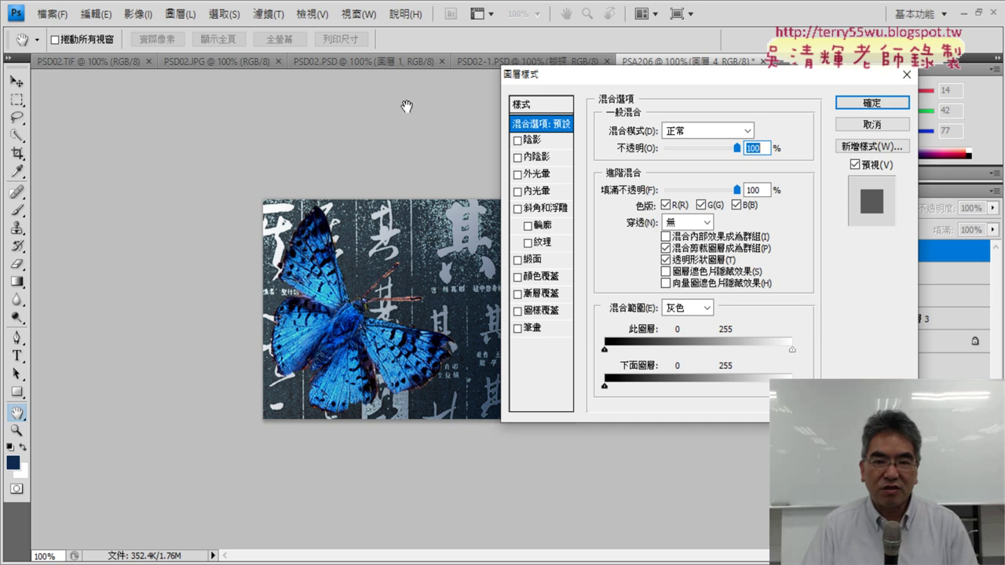
Step: Preview the drop shadow on and off, cancel the style, and show PSD02.TIF
{"action": "left_click", "coordinate": [517, 142]}
{"action": "left_click", "coordinate": [518, 142]}
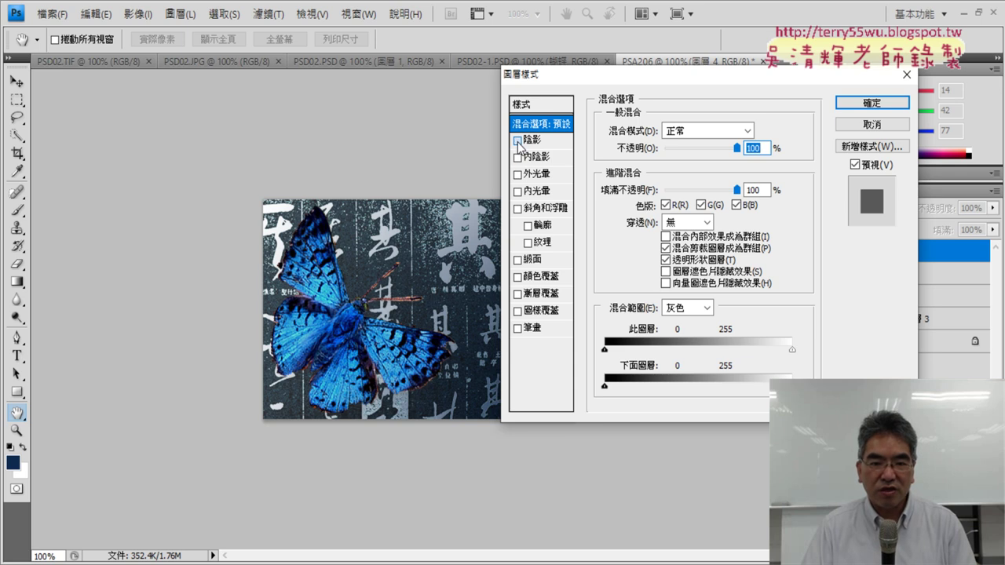
{"action": "left_click", "coordinate": [517, 141]}
{"action": "left_click", "coordinate": [517, 142]}
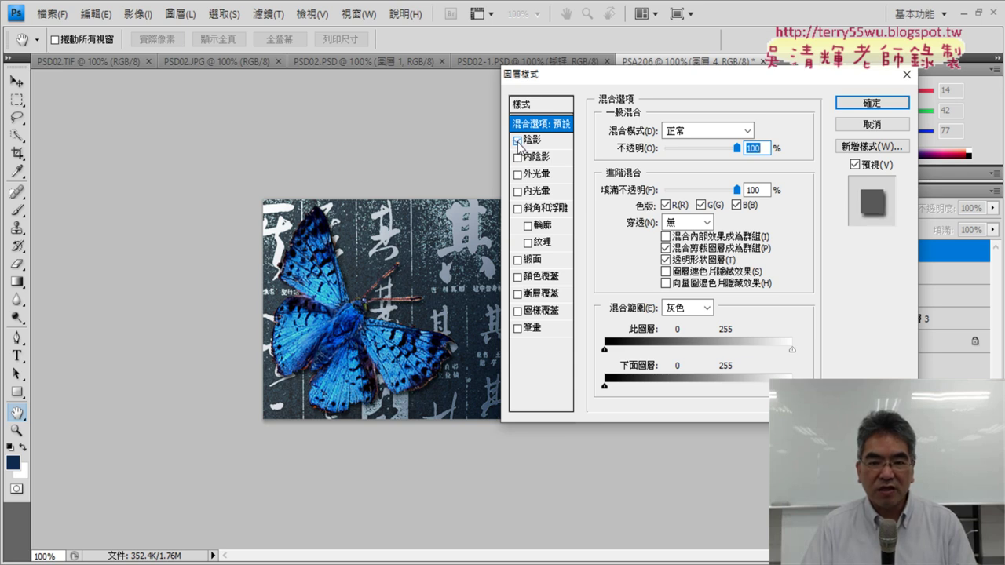
{"action": "left_click", "coordinate": [518, 141]}
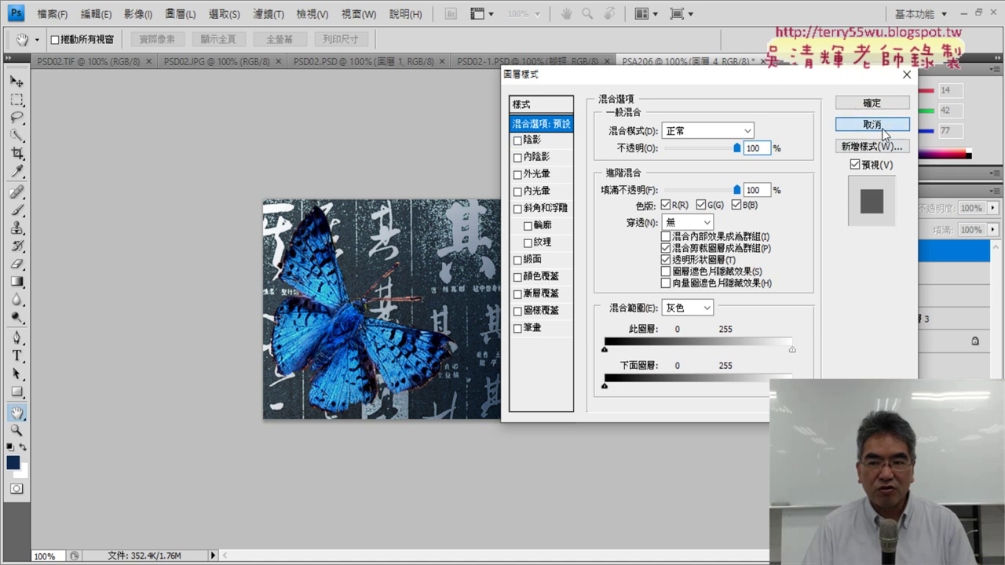
{"action": "left_click", "coordinate": [872, 124]}
{"action": "left_click", "coordinate": [97, 62]}
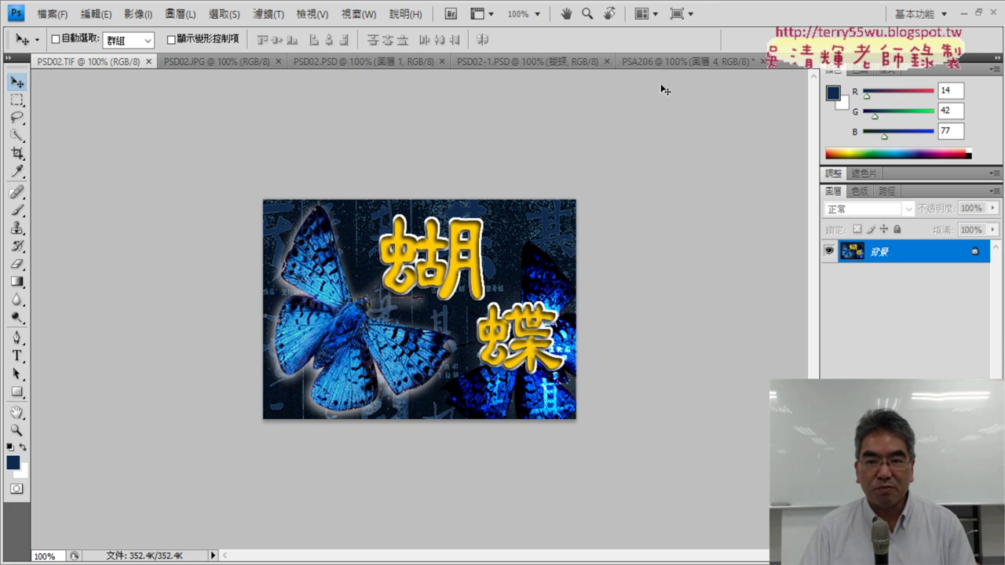
Step: Enable a drop shadow on PSA206's layer 4 and show its settings
{"action": "left_click", "coordinate": [669, 61]}
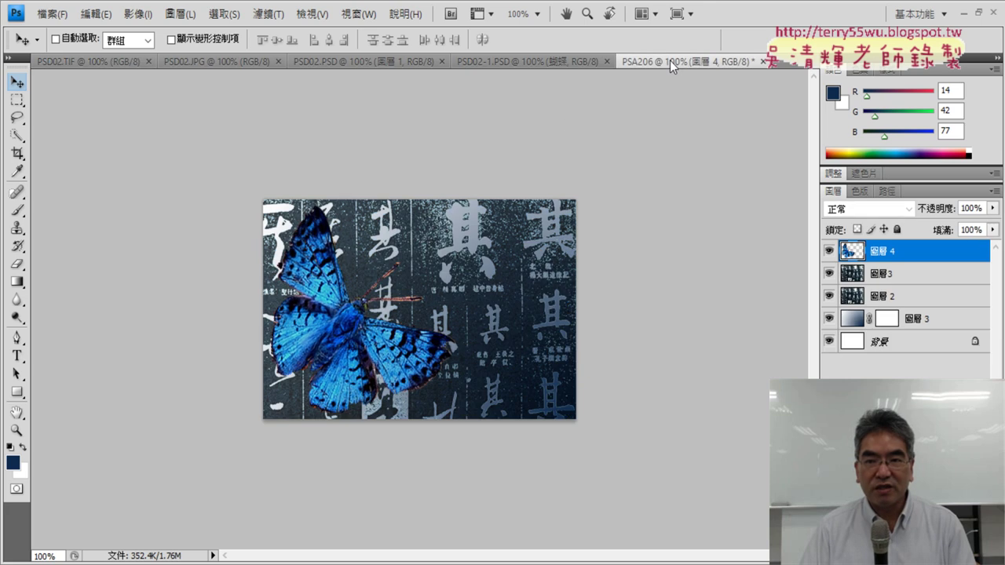
{"action": "double_click", "coordinate": [857, 252]}
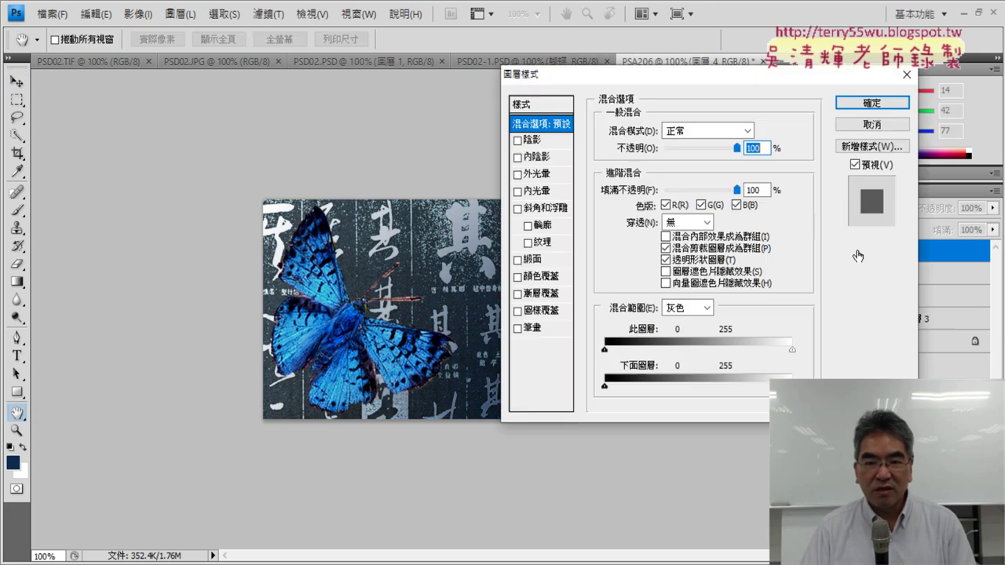
{"action": "left_click", "coordinate": [518, 141]}
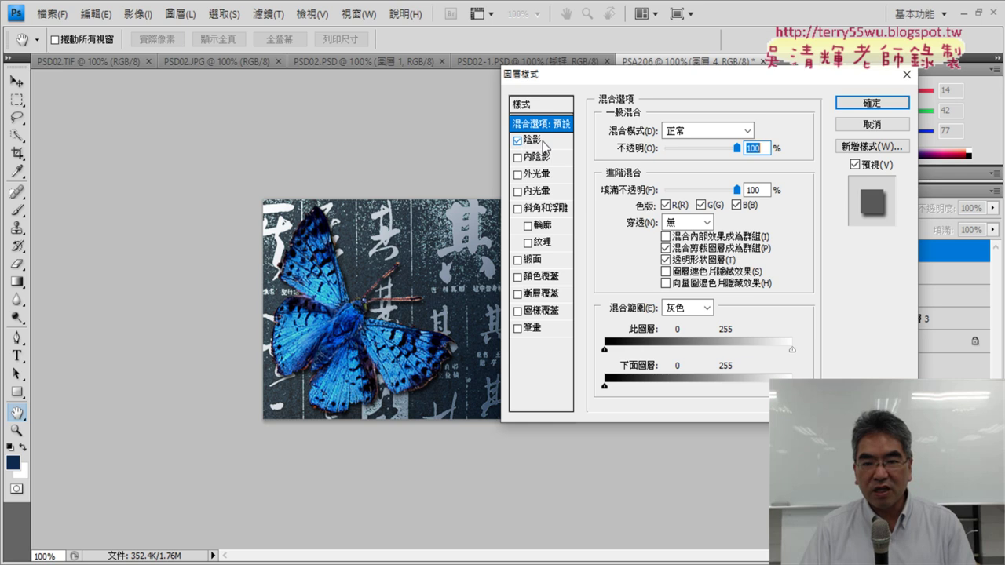
{"action": "left_click", "coordinate": [543, 141]}
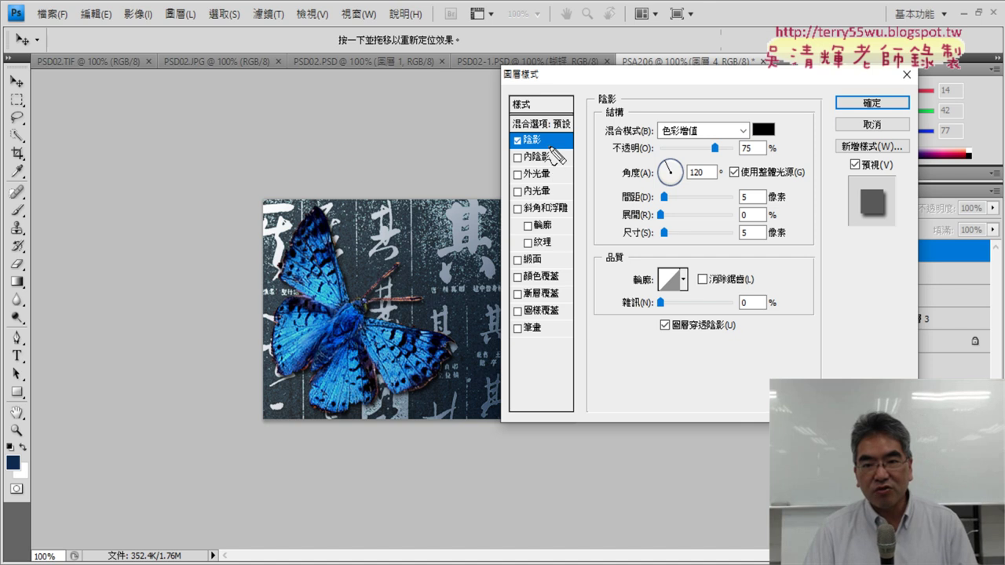
Step: Bring up the Select shadow color picker from the Drop Shadow settings
{"action": "mouse_move", "coordinate": [510, 132]}
{"action": "left_mouse_down"}
{"action": "mouse_move", "coordinate": [507, 124]}
{"action": "mouse_move", "coordinate": [499, 145]}
{"action": "left_mouse_up"}
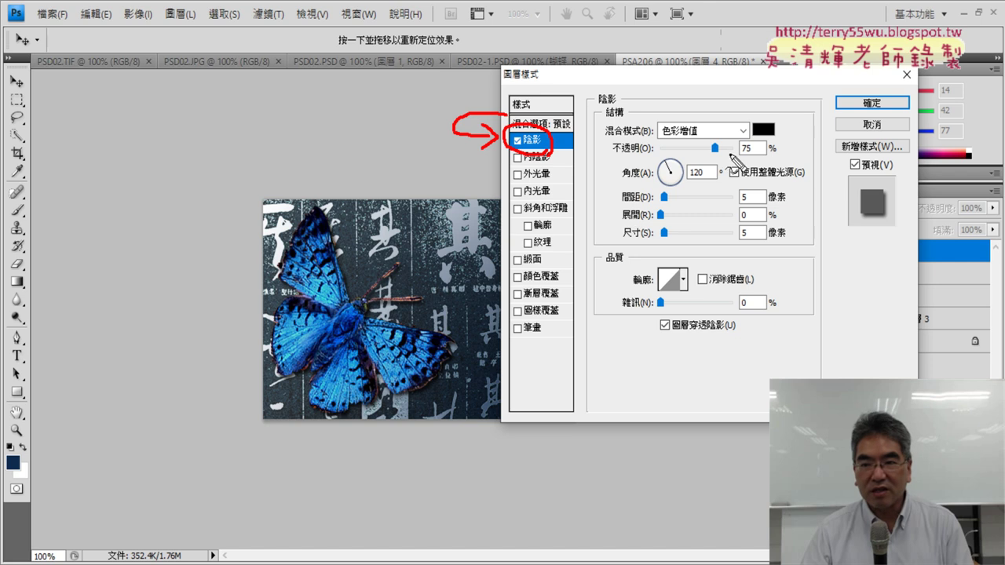
{"action": "left_click_drag", "start_coordinate": [762, 109], "coordinate": [773, 114]}
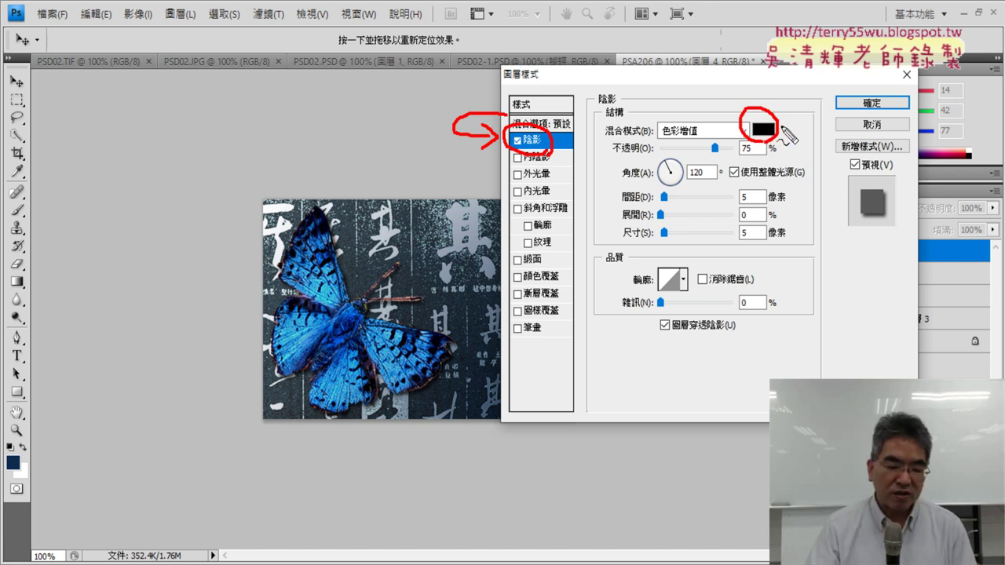
{"action": "key", "text": "Escape"}
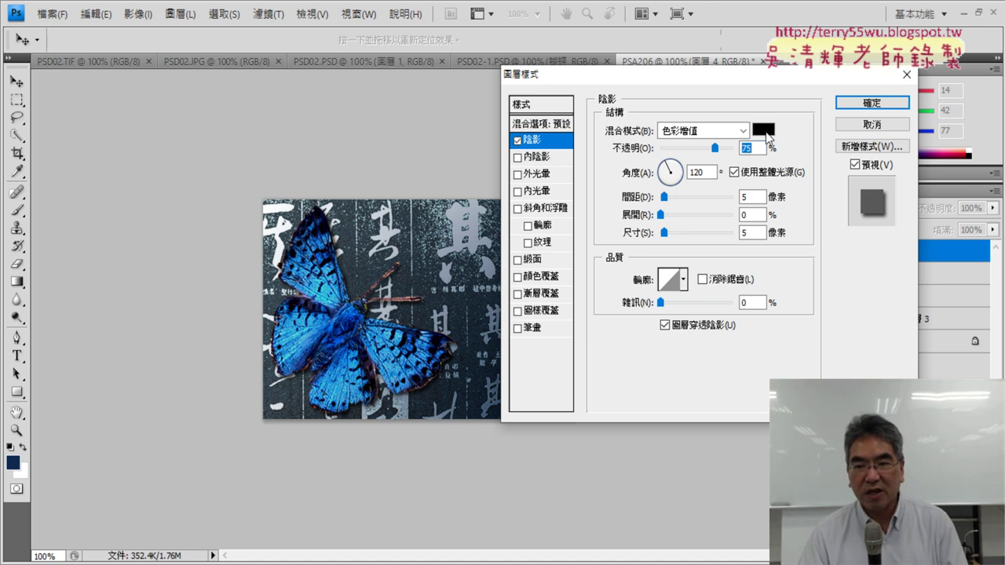
{"action": "left_click", "coordinate": [765, 131]}
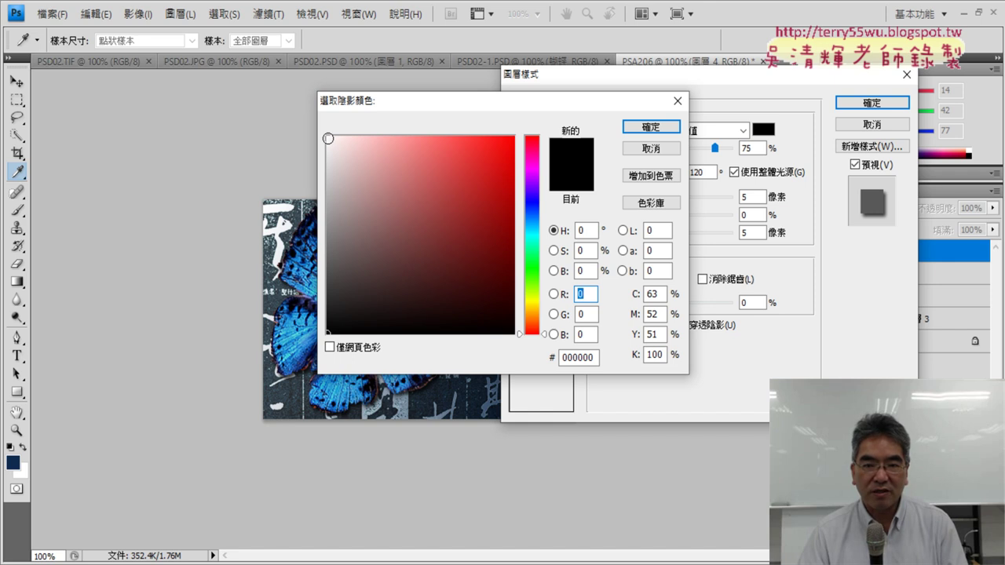
Step: Set the drop shadow colour to pure white (ffffff, RGB 255) and confirm it
{"action": "left_click", "coordinate": [374, 400]}
{"action": "left_click_drag", "start_coordinate": [328, 138], "coordinate": [315, 107]}
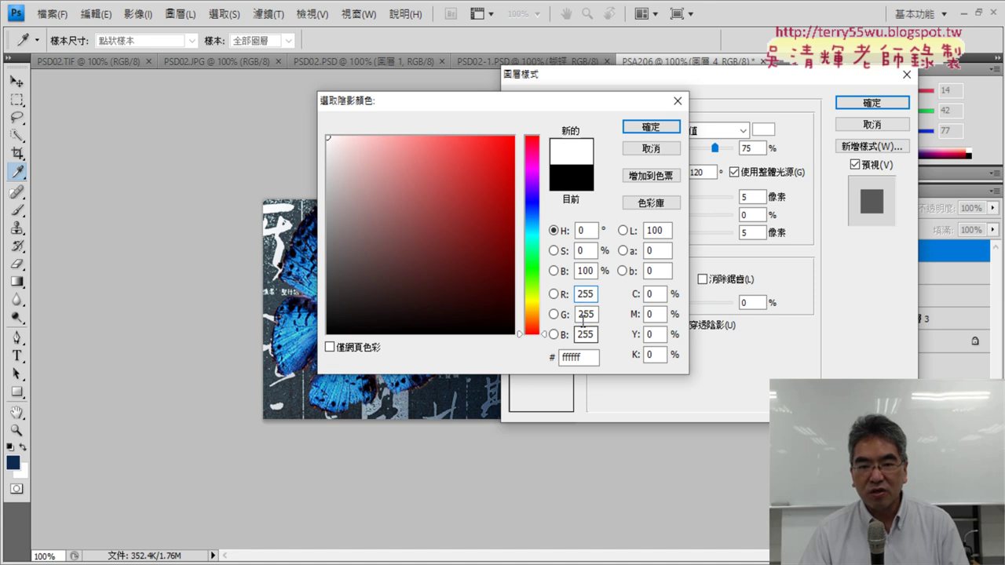
{"action": "type", "text": "0"}
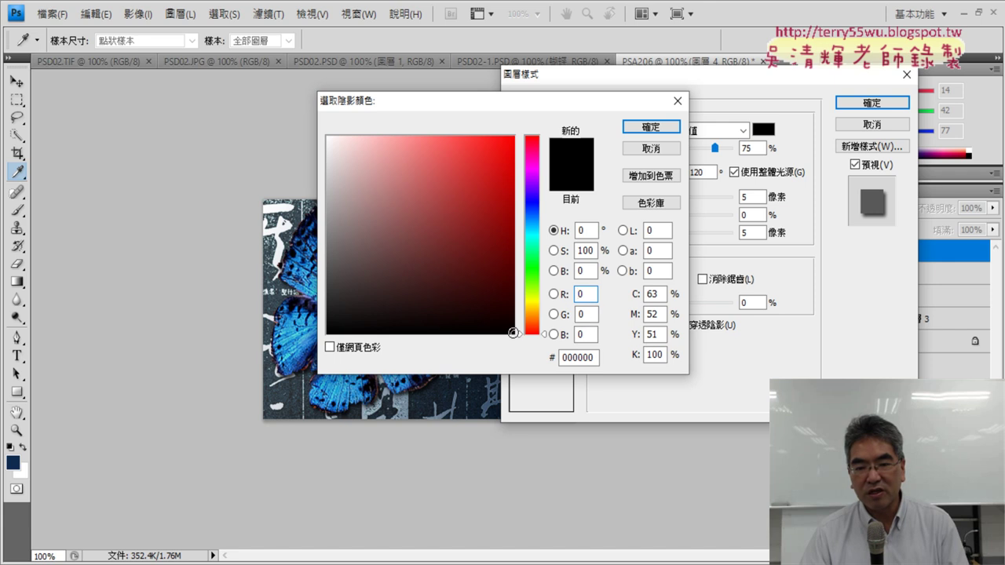
{"action": "left_click_drag", "start_coordinate": [513, 332], "coordinate": [328, 137]}
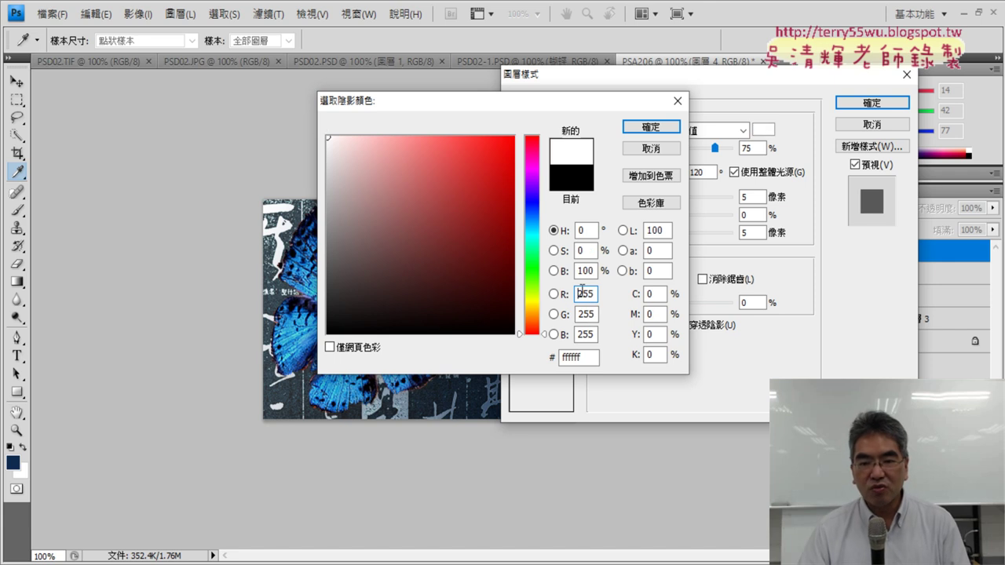
{"action": "left_click", "coordinate": [651, 127]}
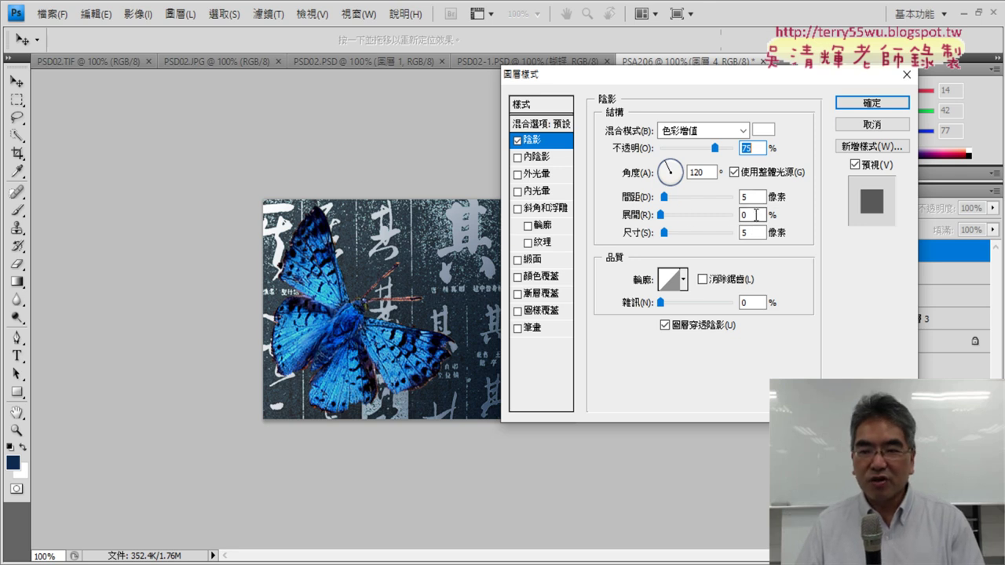
Step: Set the white shadow's spread to 10% and its blend mode to Normal (正常)
{"action": "double_click", "coordinate": [756, 214]}
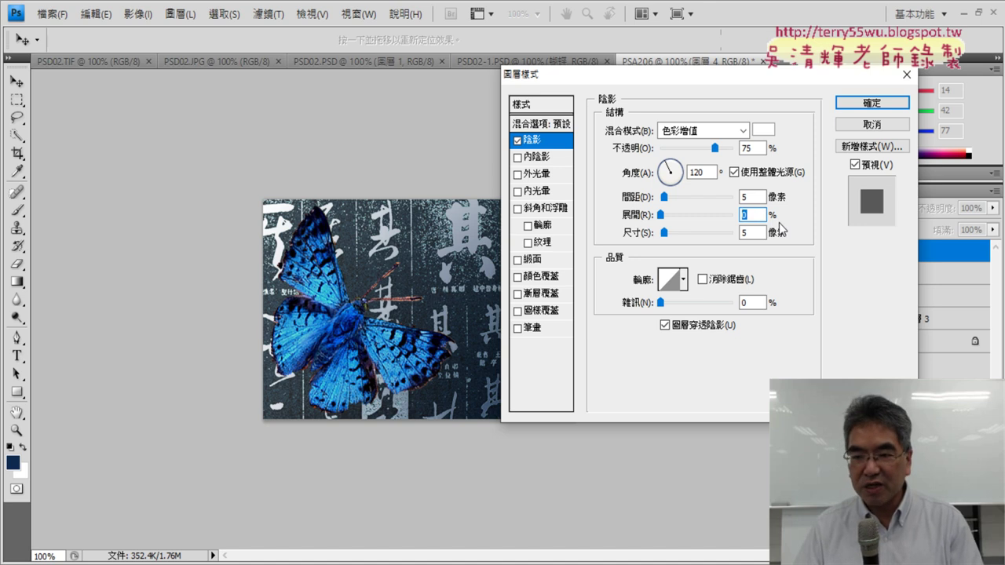
{"action": "type", "text": "1"}
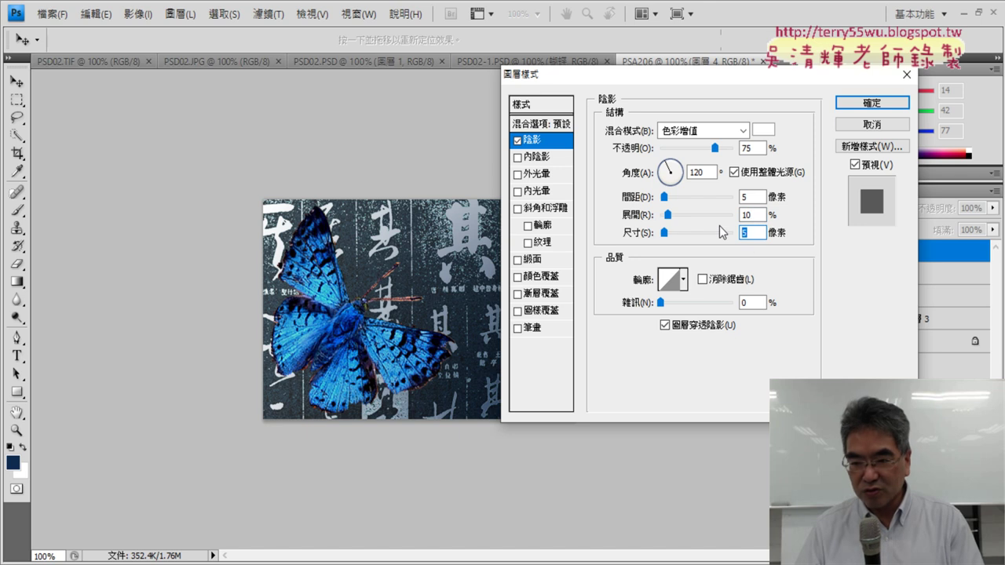
{"action": "left_click", "coordinate": [698, 132]}
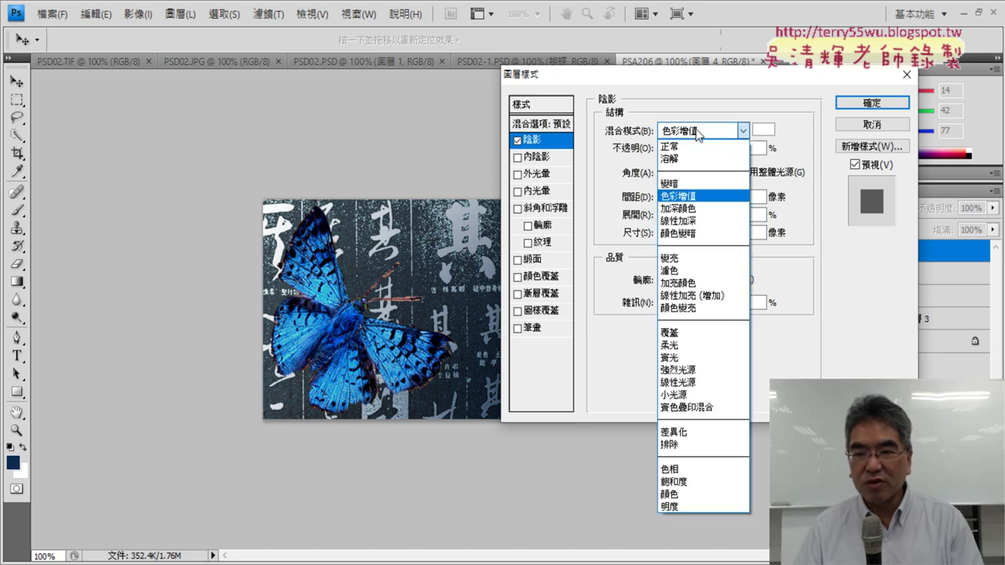
{"action": "left_click", "coordinate": [693, 148]}
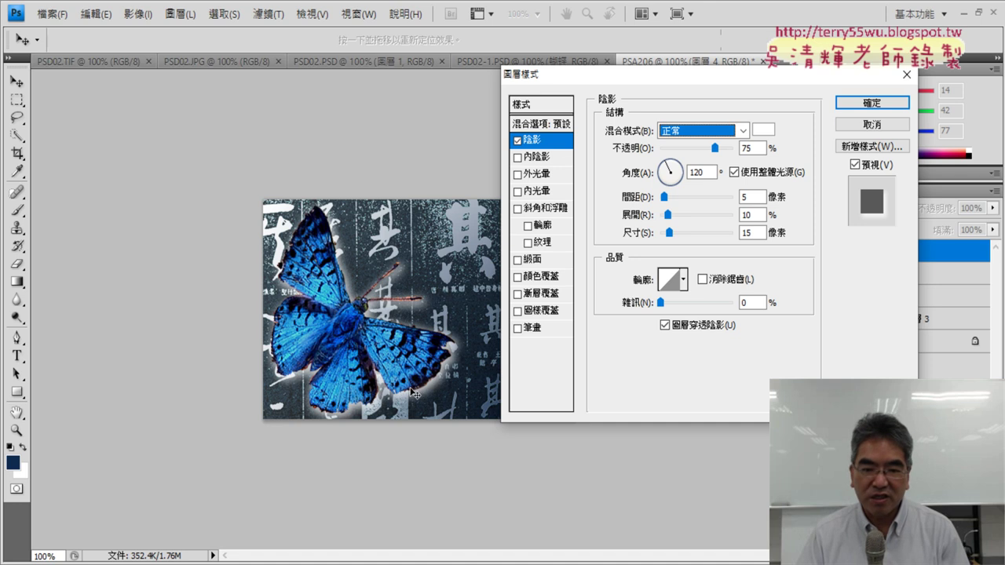
Step: Adjust the drop shadow size to 15 px and dismiss the blend-mode list
{"action": "left_click", "coordinate": [696, 130]}
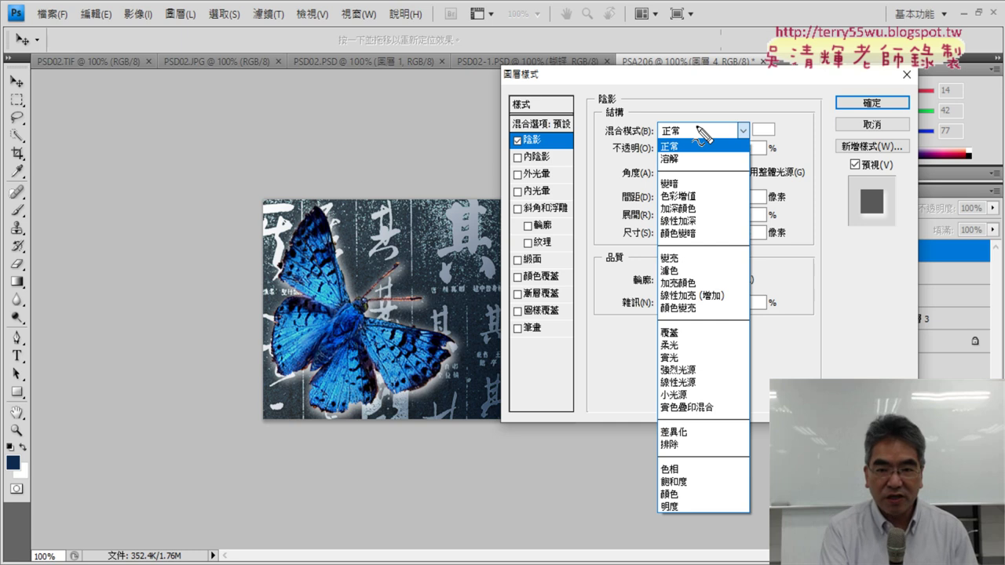
{"action": "mouse_move", "coordinate": [550, 80]}
{"action": "left_mouse_down"}
{"action": "mouse_move", "coordinate": [487, 74]}
{"action": "mouse_move", "coordinate": [559, 87]}
{"action": "left_mouse_up"}
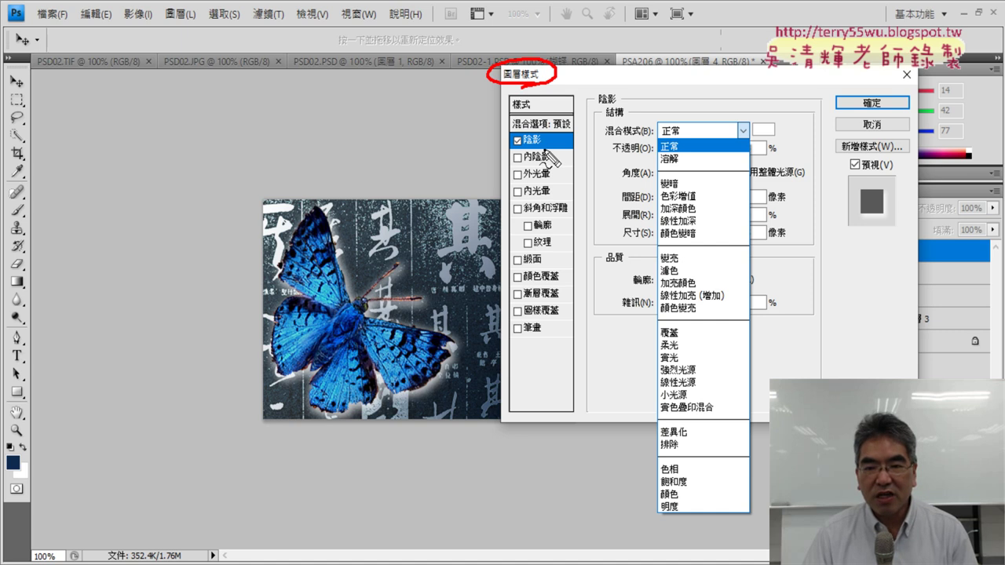
{"action": "left_click_drag", "start_coordinate": [550, 153], "coordinate": [559, 145]}
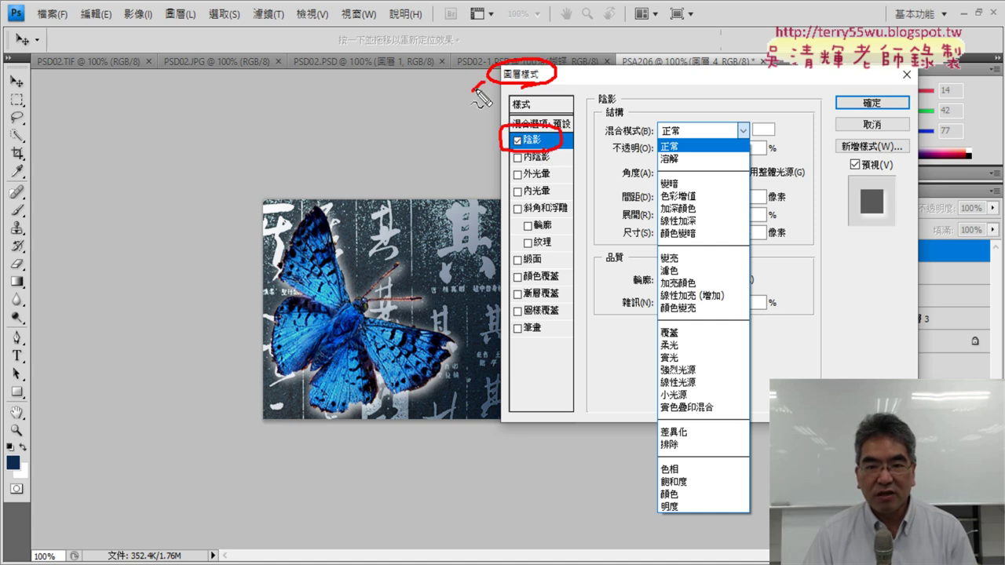
{"action": "left_click_drag", "start_coordinate": [476, 101], "coordinate": [499, 146]}
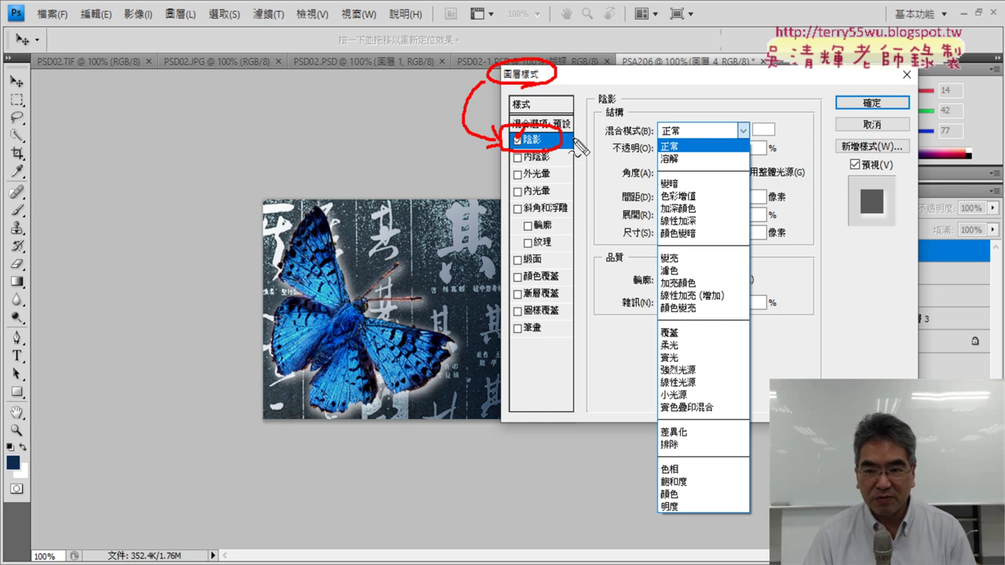
{"action": "left_click_drag", "start_coordinate": [774, 118], "coordinate": [781, 124]}
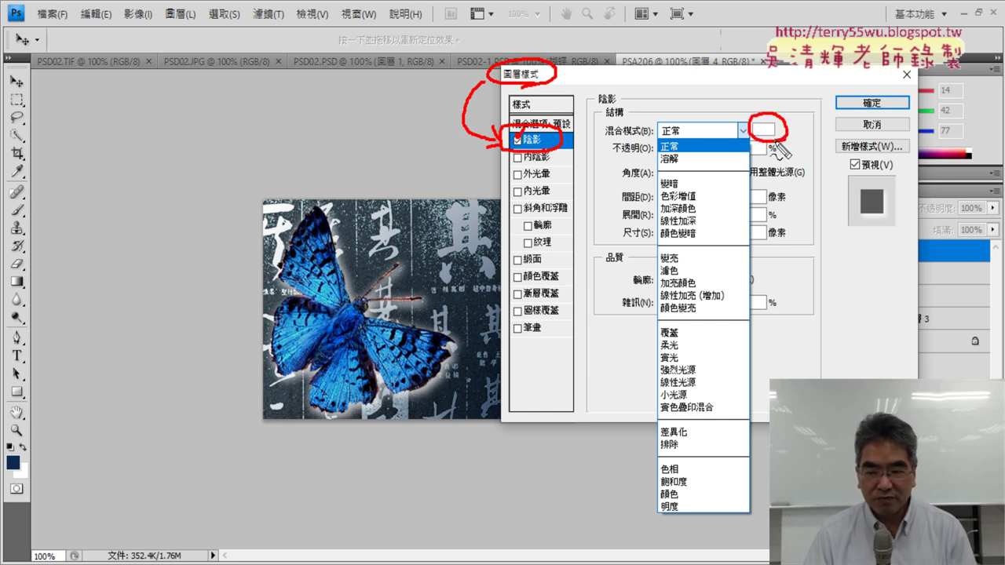
{"action": "left_click_drag", "start_coordinate": [773, 69], "coordinate": [776, 115]}
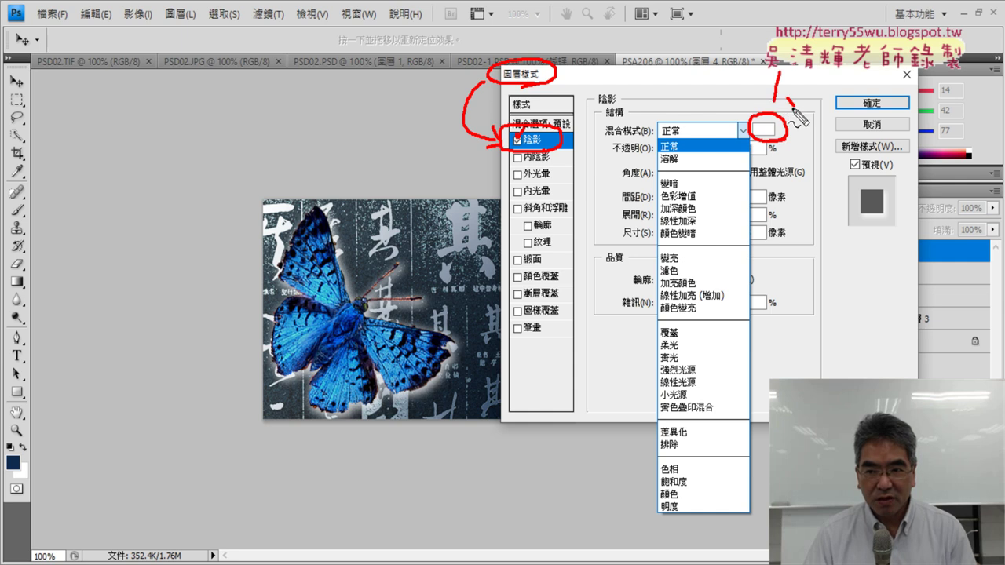
{"action": "left_click_drag", "start_coordinate": [688, 141], "coordinate": [691, 157]}
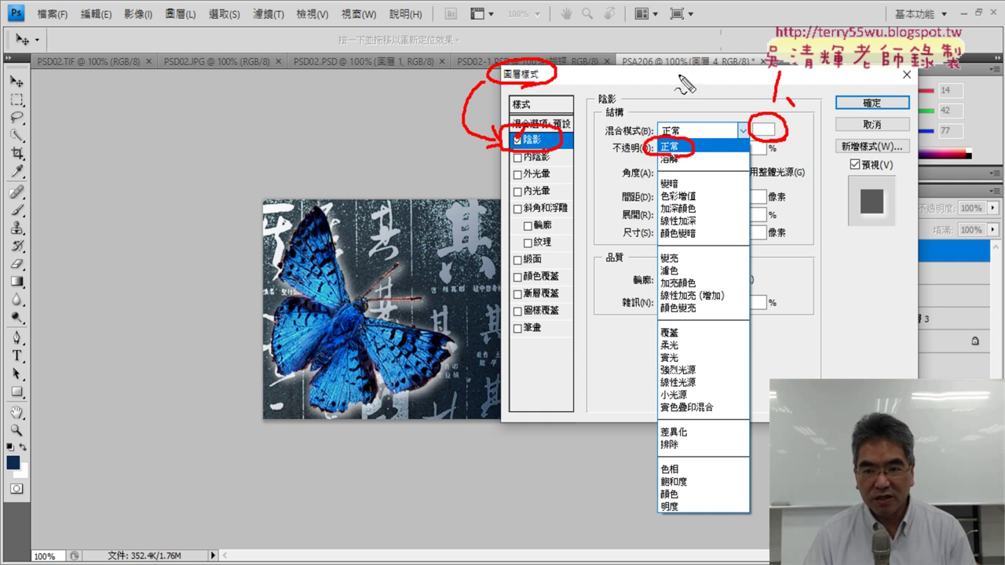
{"action": "left_click_drag", "start_coordinate": [683, 79], "coordinate": [731, 99]}
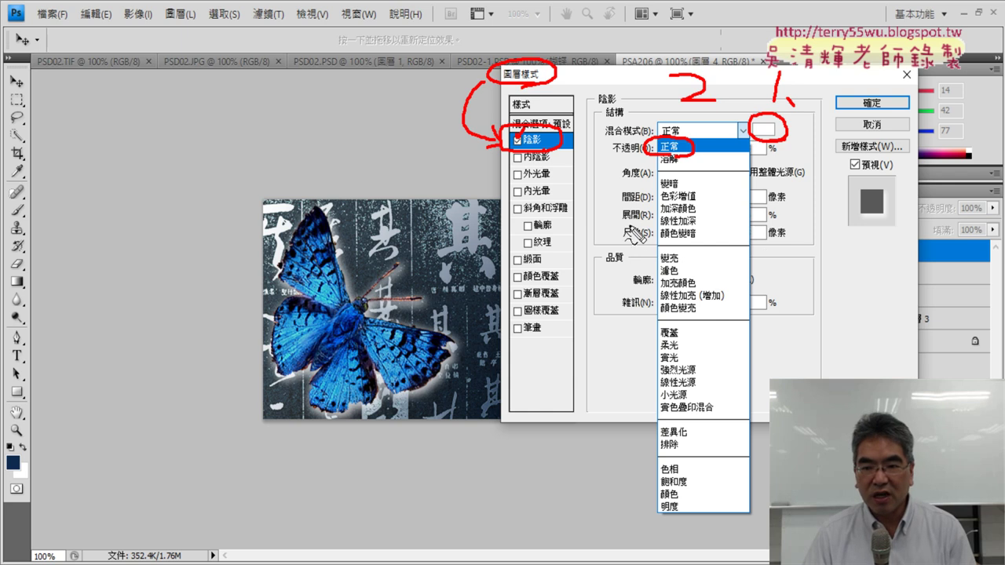
{"action": "key", "text": "Escape"}
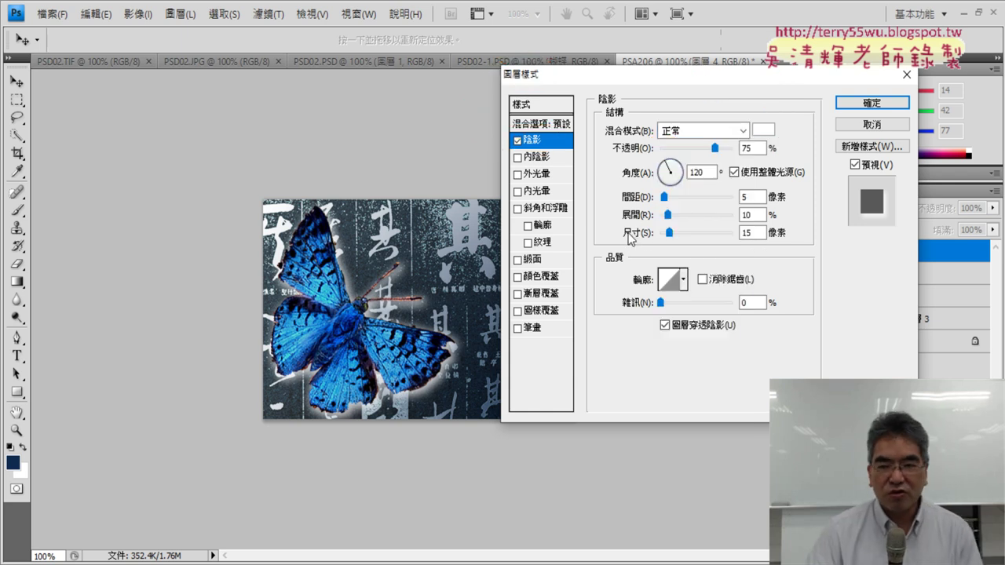
Step: Set the drop shadow angle to 90° and apply the style to layer 4
{"action": "left_click", "coordinate": [766, 197]}
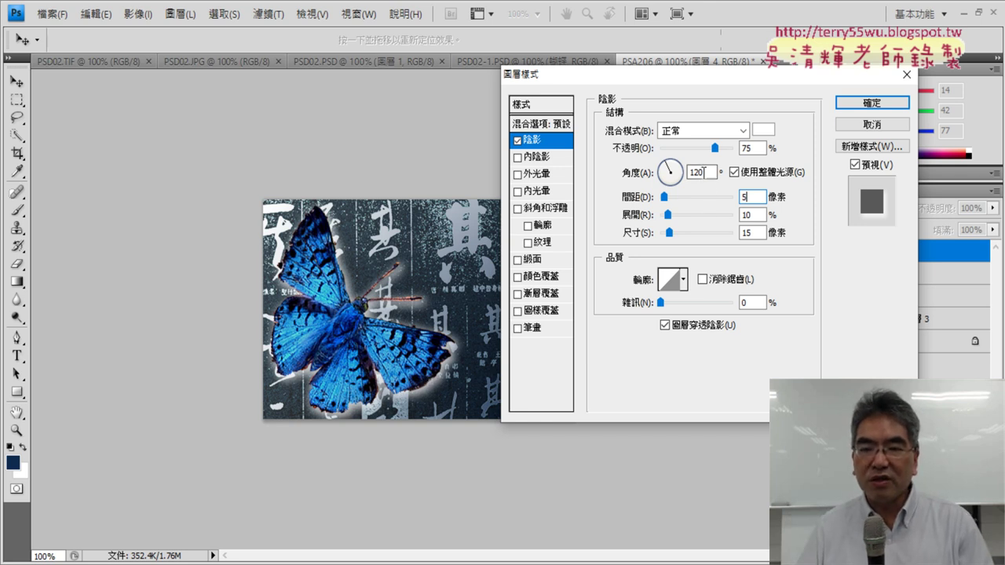
{"action": "left_click_drag", "start_coordinate": [706, 172], "coordinate": [684, 174]}
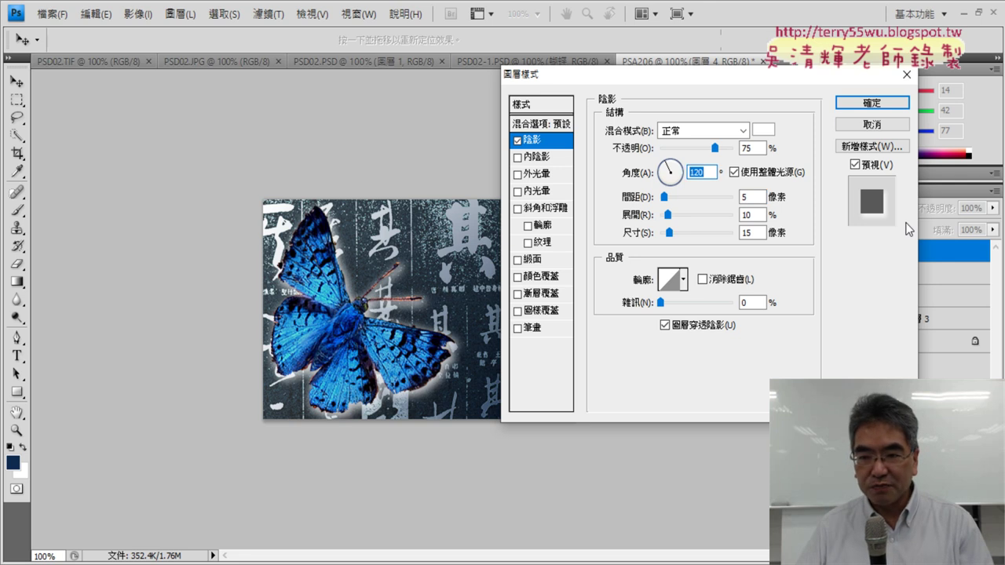
{"action": "type", "text": "90"}
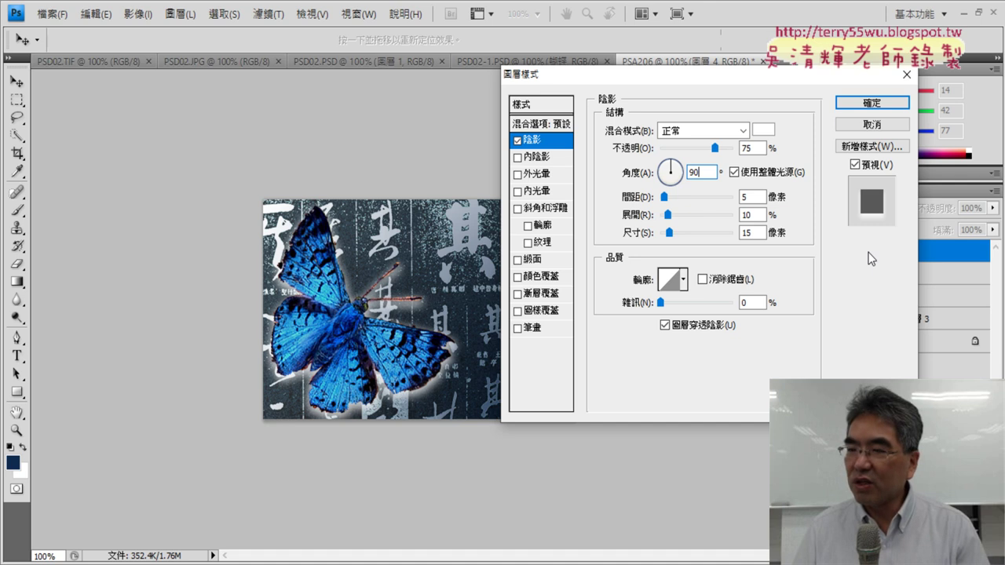
{"action": "left_click", "coordinate": [878, 103]}
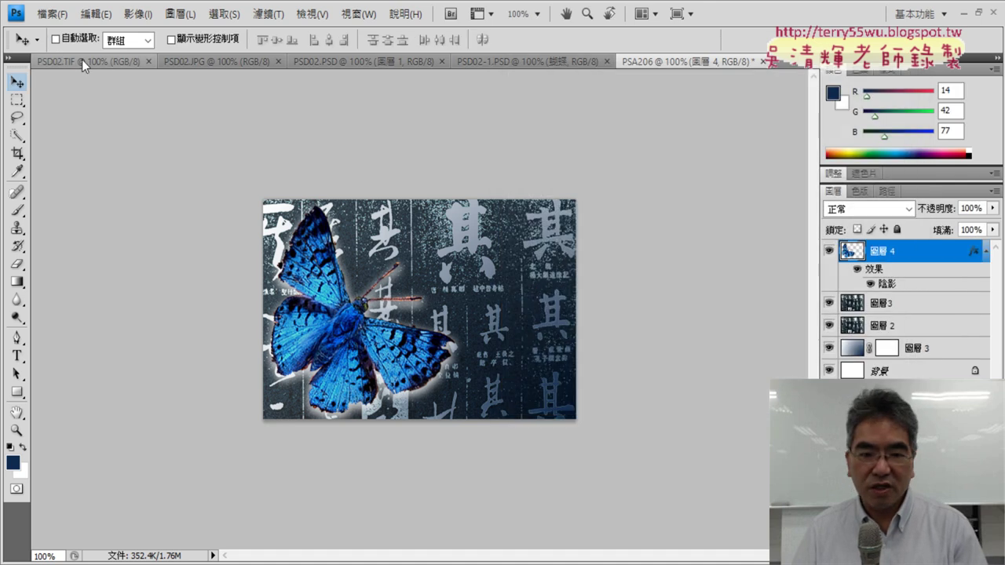
Step: Switch back and forth between PSD02.TIF and PSA206 to compare the shadowed butterfly
{"action": "left_click", "coordinate": [82, 59]}
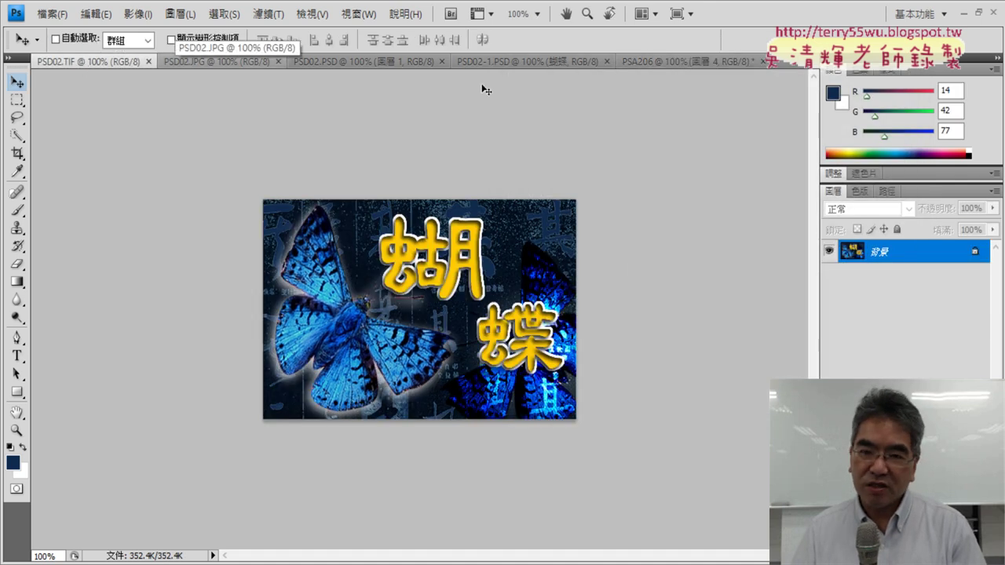
{"action": "left_click", "coordinate": [675, 63]}
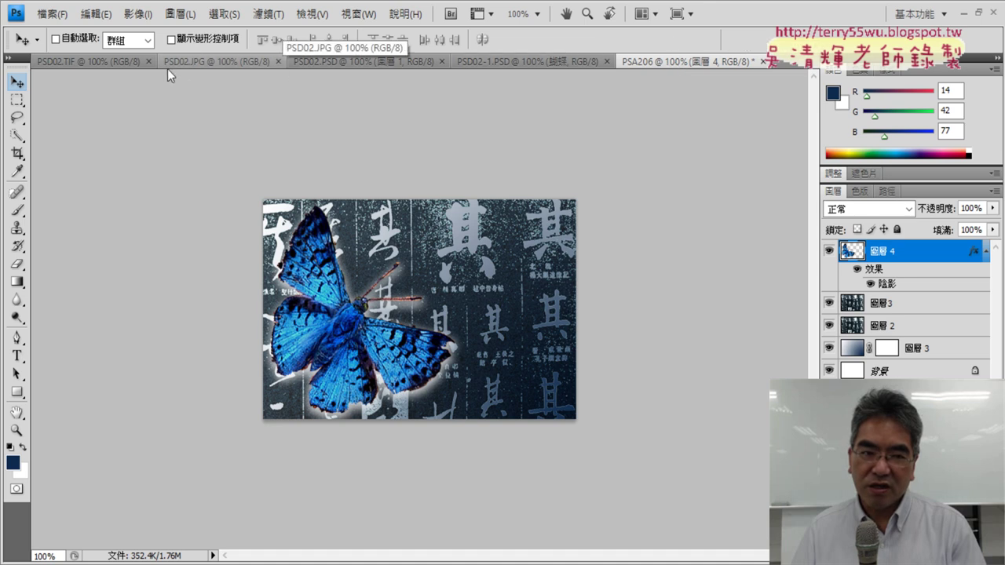
{"action": "left_click", "coordinate": [100, 60]}
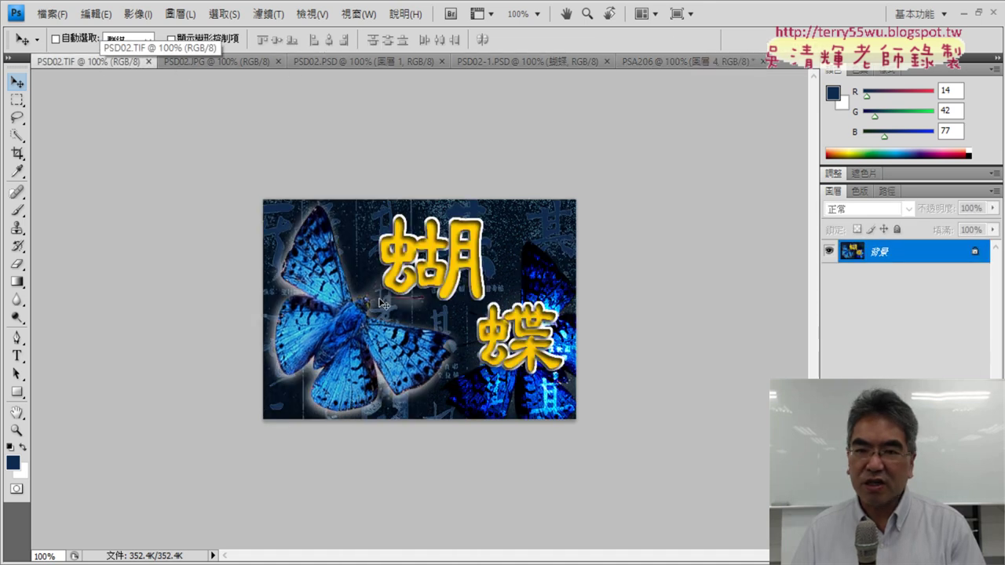
{"action": "left_click", "coordinate": [679, 62]}
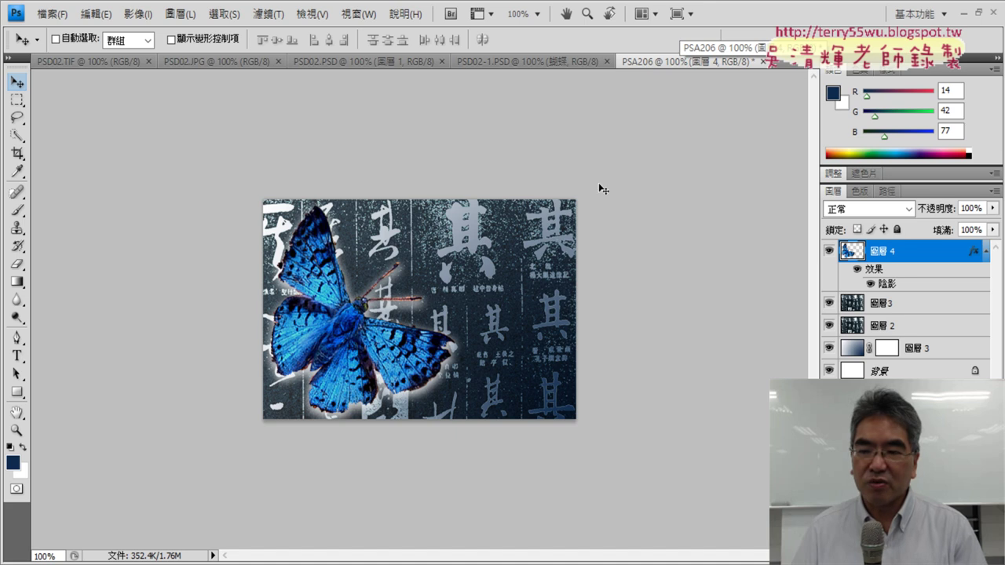
Step: Reopen Layer 4's drop shadow to check its white colour, Normal mode, 75% opacity and 90° angle
{"action": "double_click", "coordinate": [848, 253]}
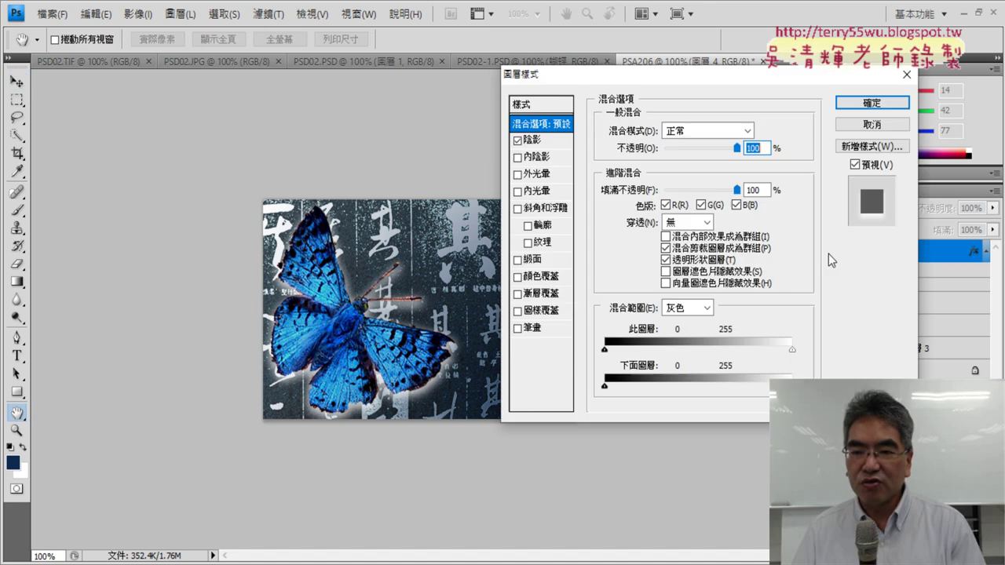
{"action": "left_click", "coordinate": [542, 142]}
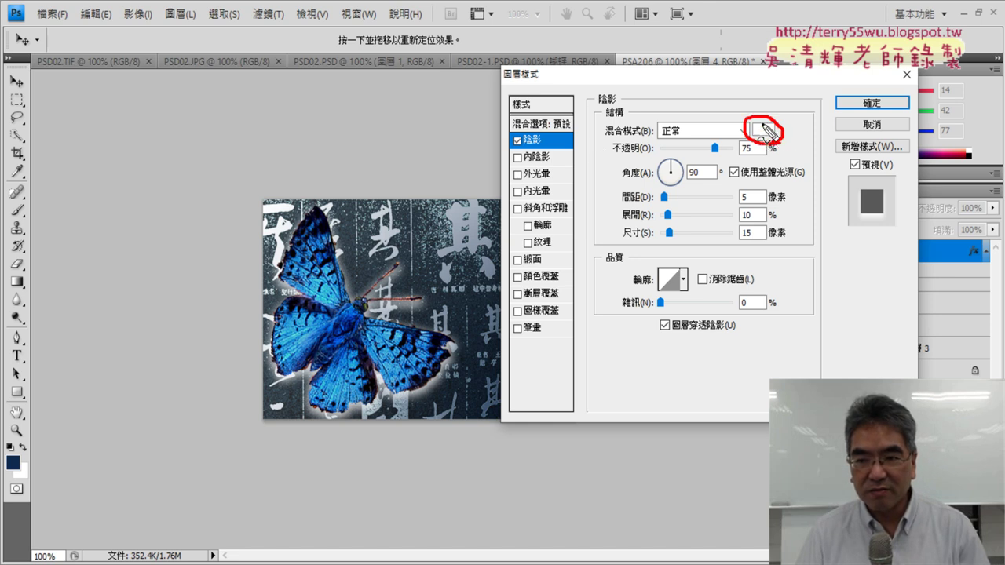
{"action": "left_click_drag", "start_coordinate": [760, 122], "coordinate": [760, 141]}
{"action": "mouse_move", "coordinate": [691, 140]}
{"action": "left_mouse_down"}
{"action": "mouse_move", "coordinate": [680, 100]}
{"action": "mouse_move", "coordinate": [709, 101]}
{"action": "left_mouse_up"}
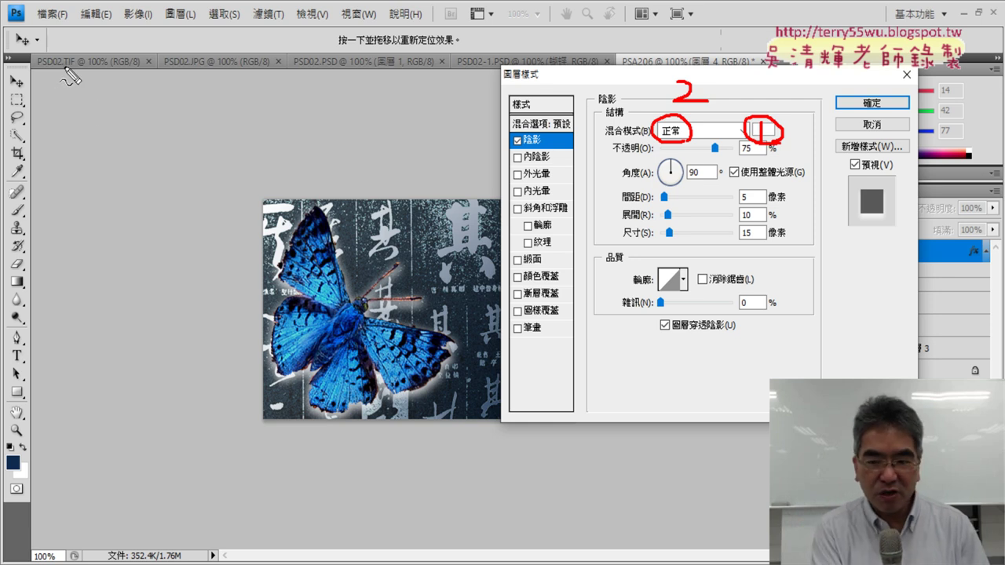
{"action": "key", "text": "Escape"}
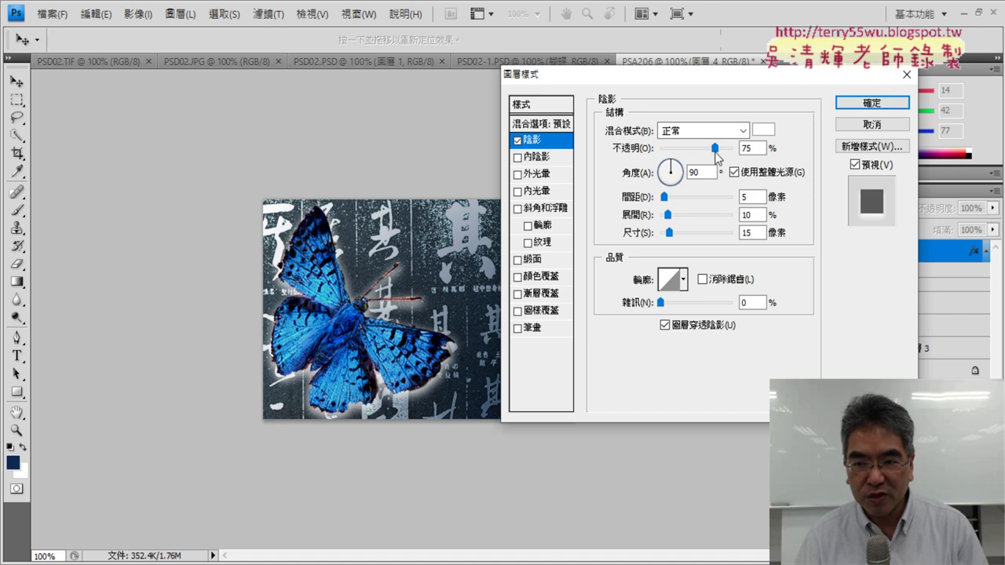
Step: Try several drop shadow opacities, settle on 100%, and select the 90° angle value
{"action": "left_click_drag", "start_coordinate": [715, 147], "coordinate": [735, 149]}
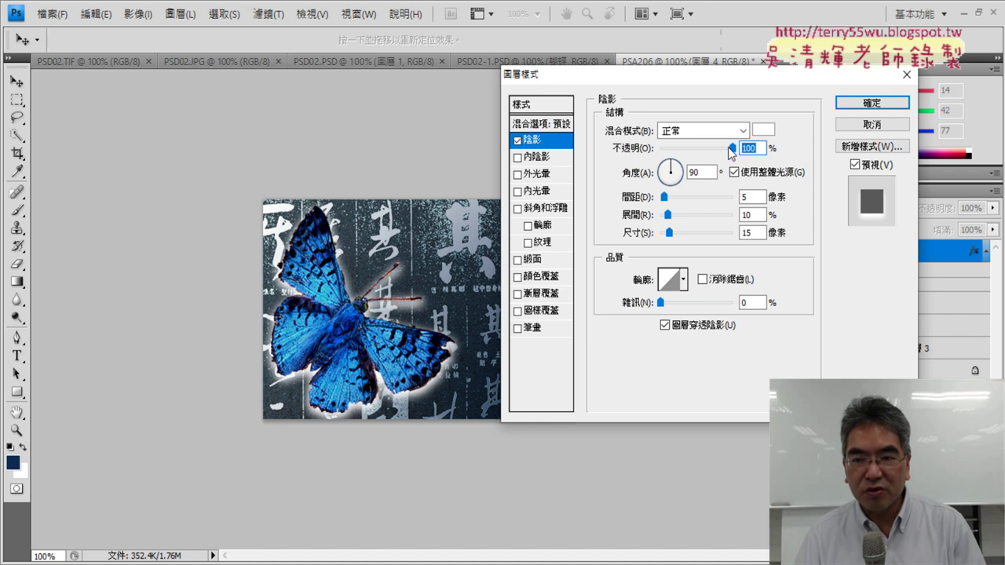
{"action": "mouse_move", "coordinate": [730, 148]}
{"action": "left_mouse_down"}
{"action": "mouse_move", "coordinate": [673, 159]}
{"action": "mouse_move", "coordinate": [698, 163]}
{"action": "left_mouse_up"}
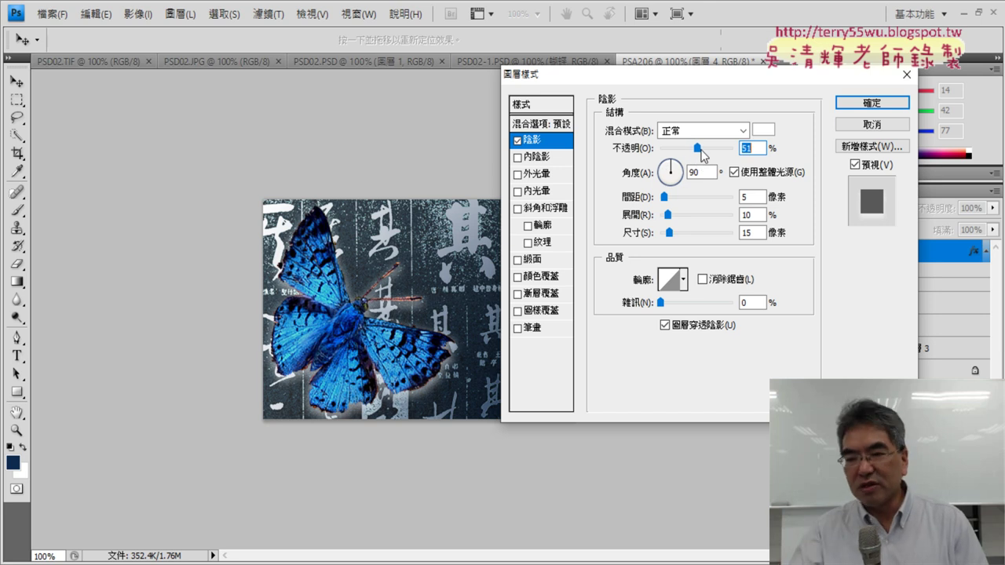
{"action": "left_click_drag", "start_coordinate": [701, 150], "coordinate": [734, 150]}
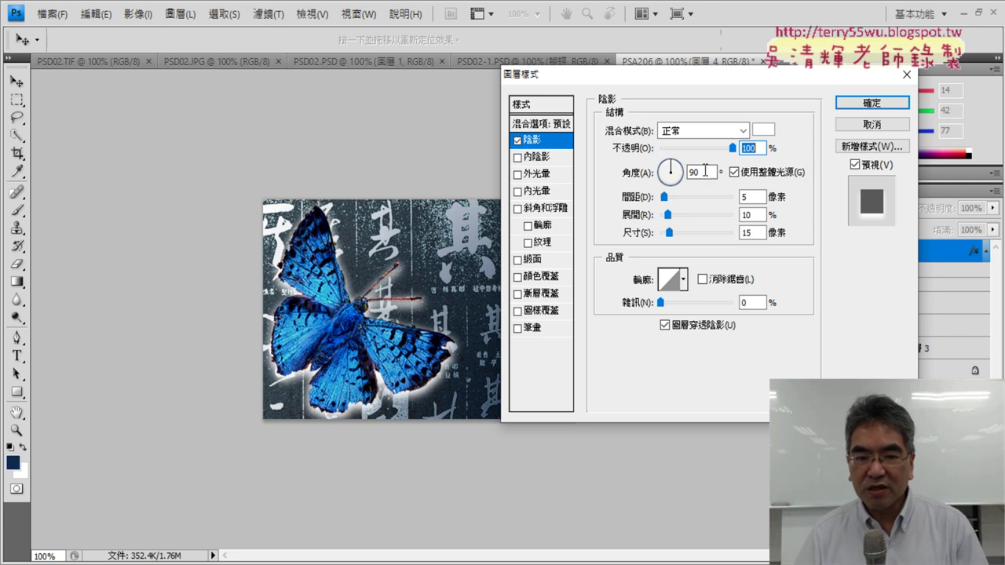
{"action": "double_click", "coordinate": [706, 171]}
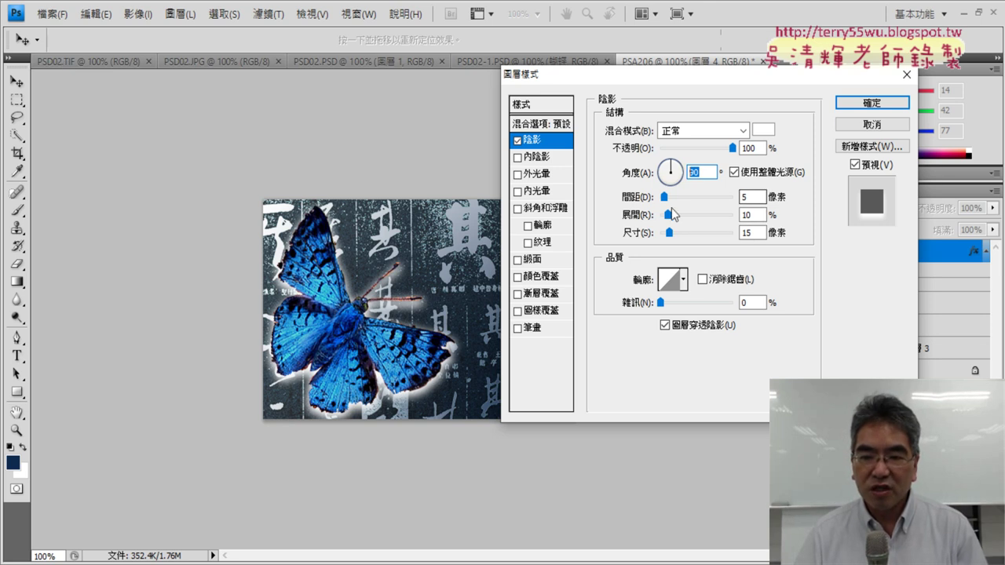
Step: Test larger shadow offsets, keep Distance at 5 px, and widen Spread to 40%
{"action": "left_click_drag", "start_coordinate": [665, 197], "coordinate": [682, 207]}
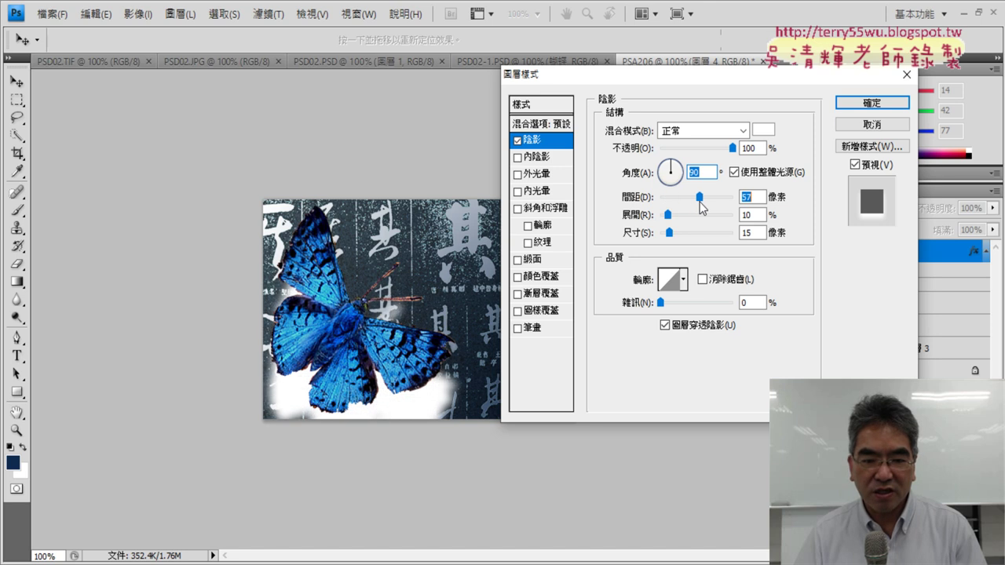
{"action": "mouse_move", "coordinate": [682, 207]}
{"action": "left_mouse_down"}
{"action": "mouse_move", "coordinate": [673, 216]}
{"action": "mouse_move", "coordinate": [683, 221]}
{"action": "mouse_move", "coordinate": [662, 216]}
{"action": "left_mouse_up"}
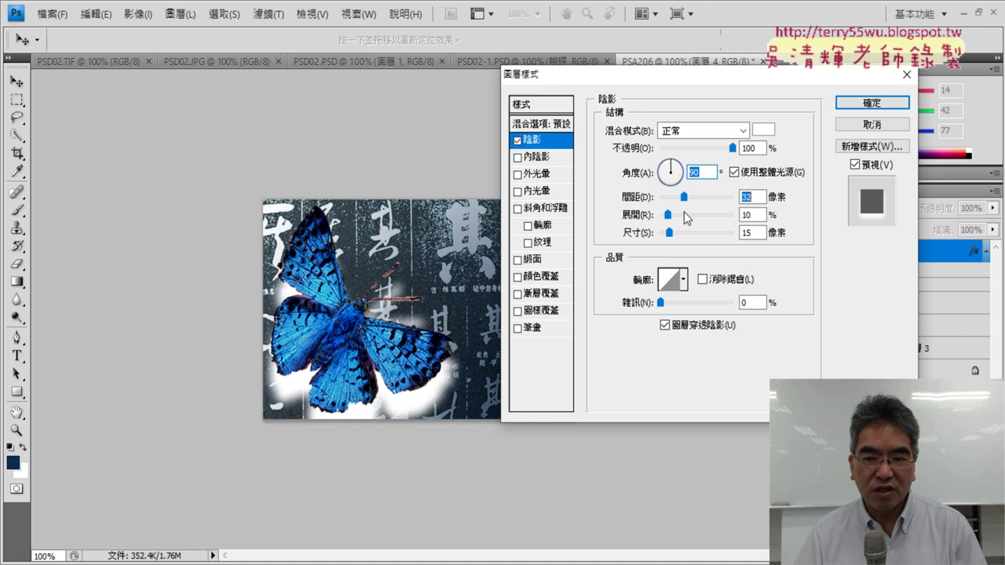
{"action": "left_click", "coordinate": [750, 197]}
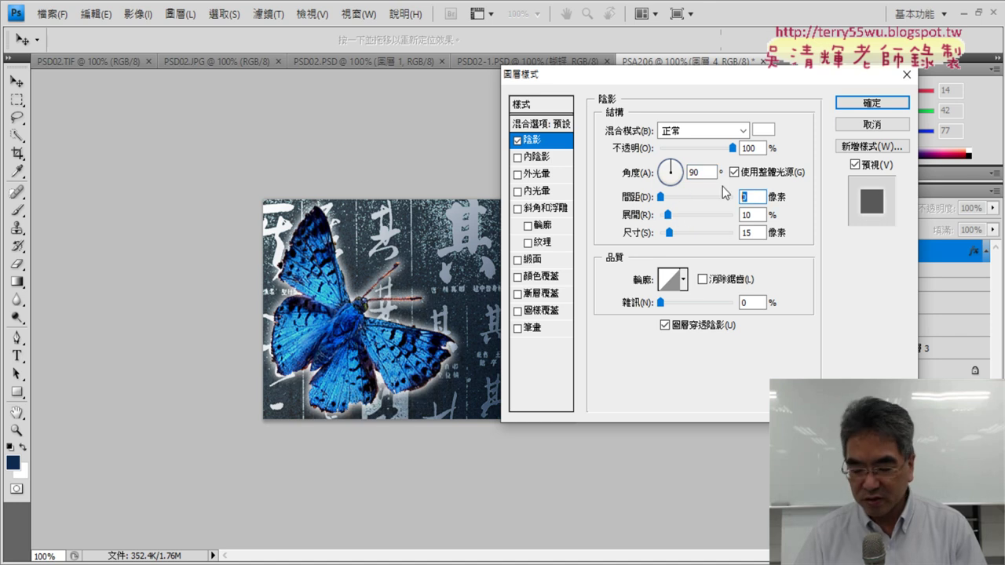
{"action": "type", "text": "5"}
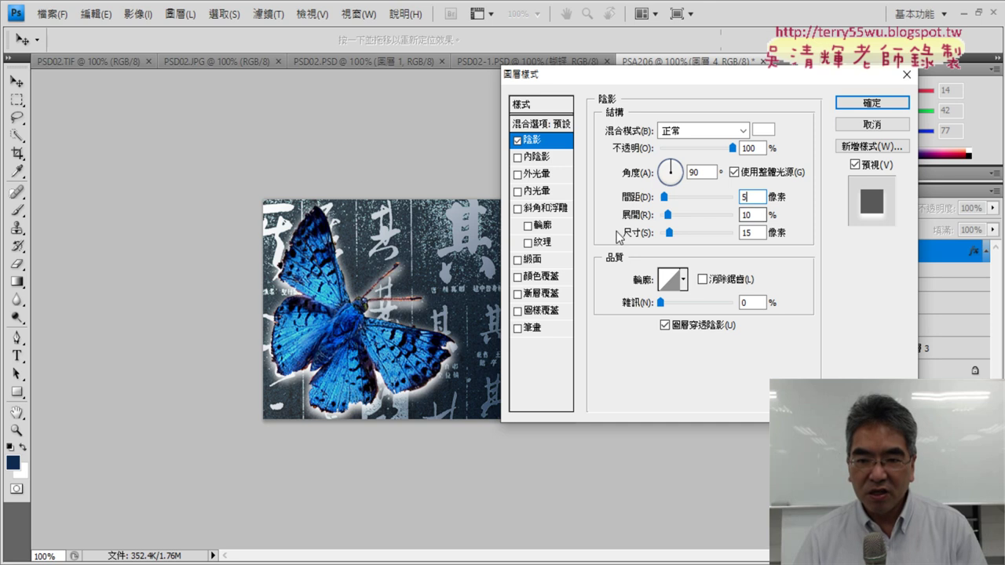
{"action": "mouse_move", "coordinate": [666, 216]}
{"action": "left_mouse_down"}
{"action": "mouse_move", "coordinate": [734, 222]}
{"action": "mouse_move", "coordinate": [690, 221]}
{"action": "left_mouse_up"}
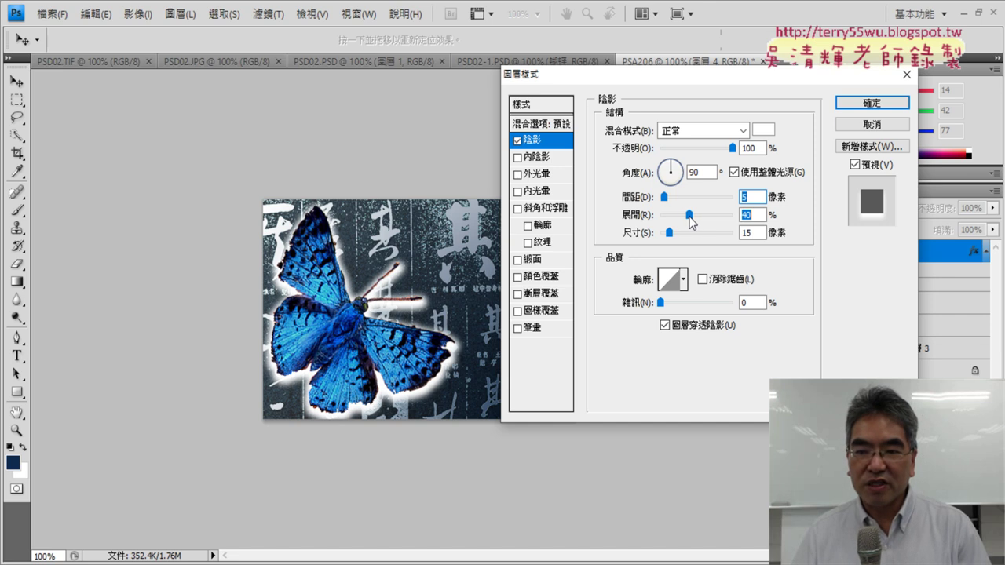
Step: Reduce the drop shadow Spread to 10% and set Size back to 15 px
{"action": "left_click_drag", "start_coordinate": [690, 223], "coordinate": [682, 222]}
{"action": "type", "text": "1"}
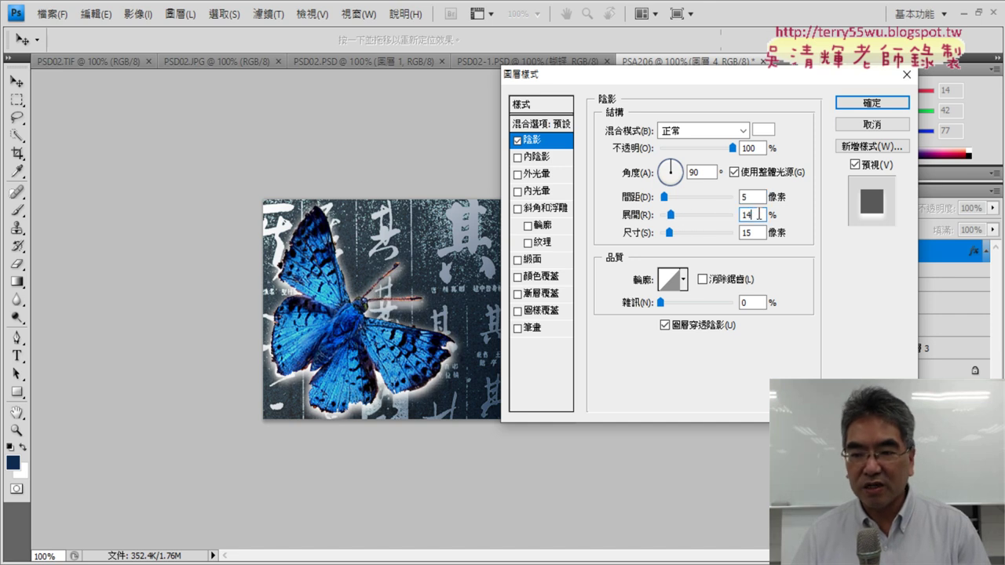
{"action": "type", "text": "0"}
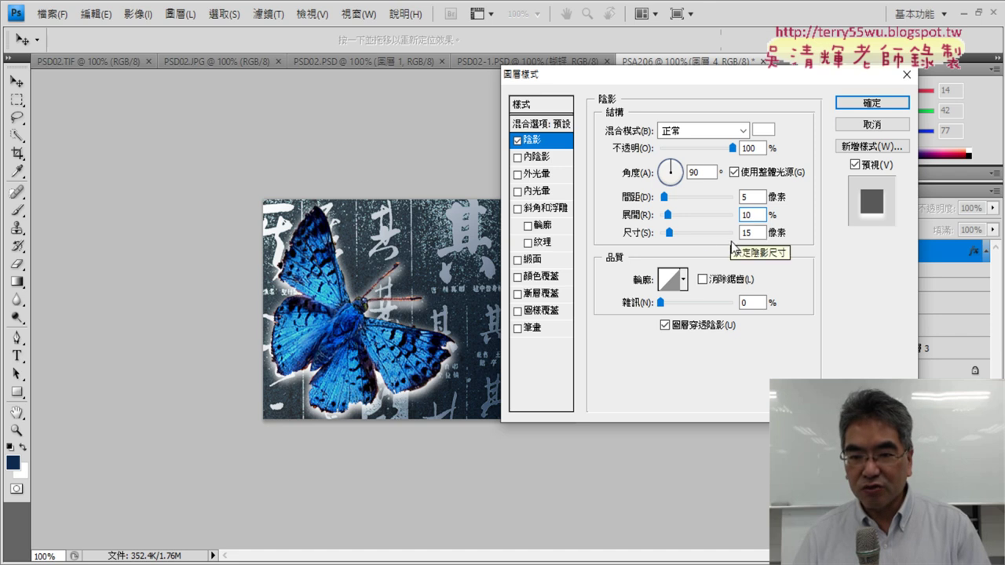
{"action": "mouse_move", "coordinate": [670, 232]}
{"action": "left_mouse_down"}
{"action": "mouse_move", "coordinate": [685, 241]}
{"action": "mouse_move", "coordinate": [673, 249]}
{"action": "left_mouse_up"}
{"action": "key", "text": "BackSpace"}
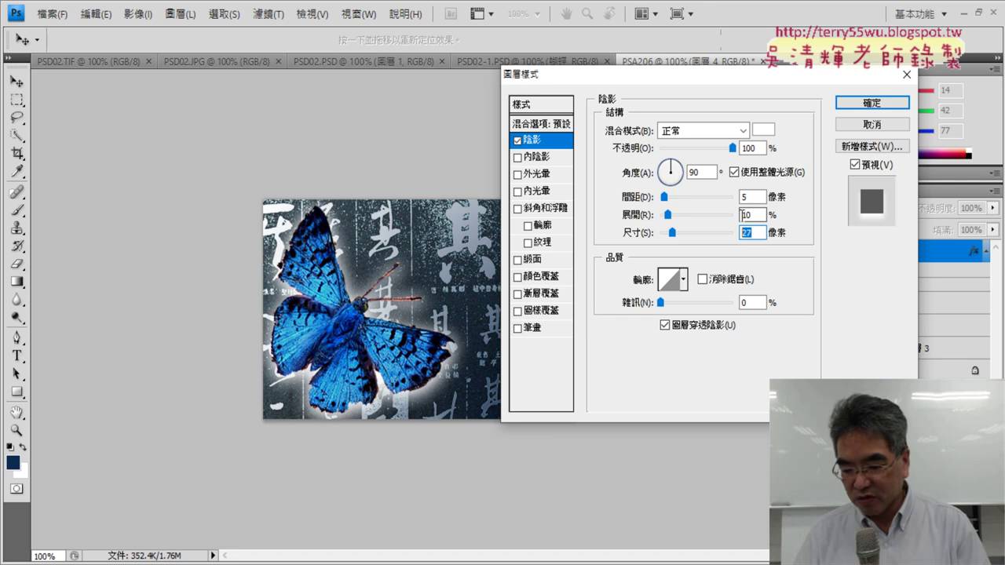
{"action": "type", "text": "0"}
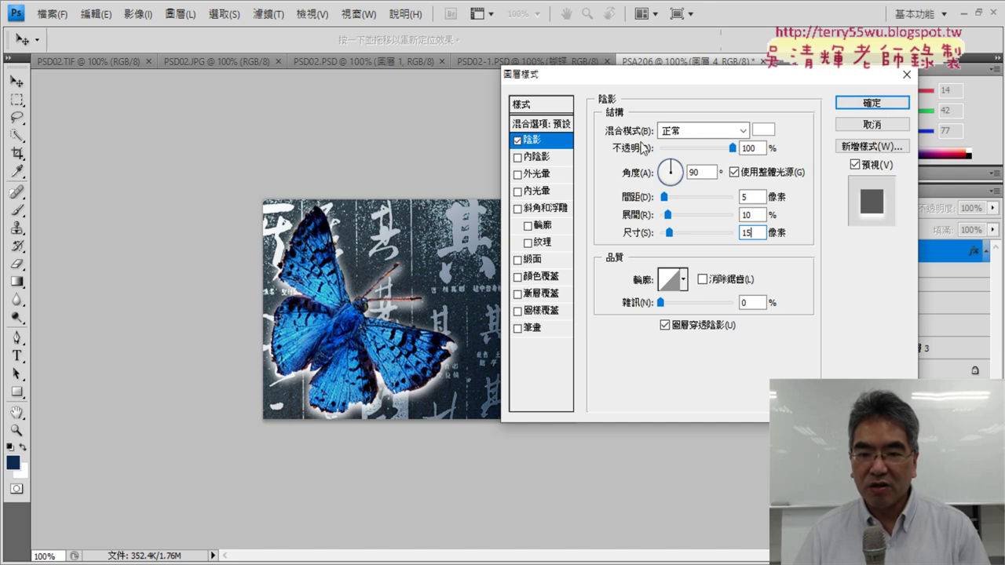
{"action": "left_click", "coordinate": [867, 103]}
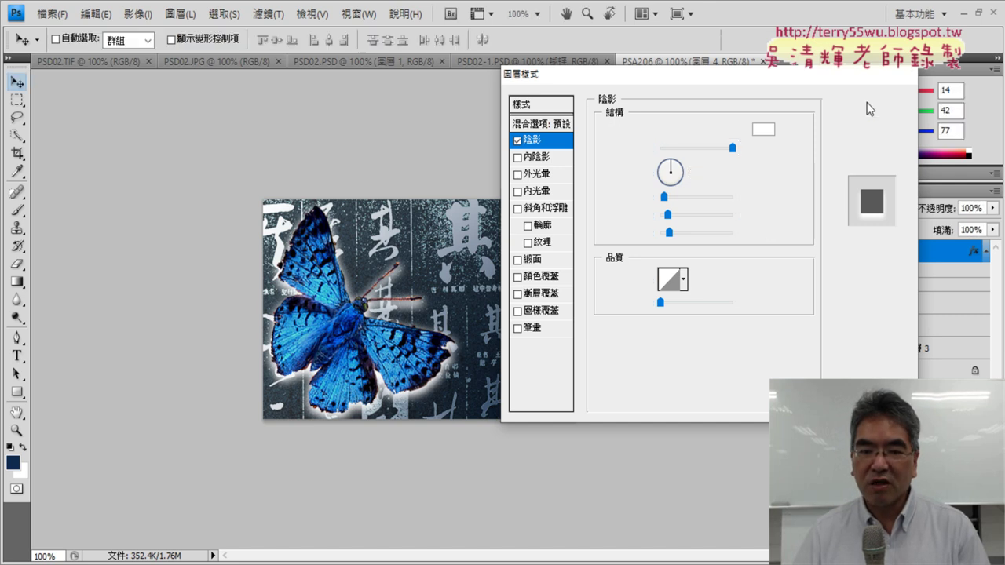
{"action": "key", "text": "alt+Tab"}
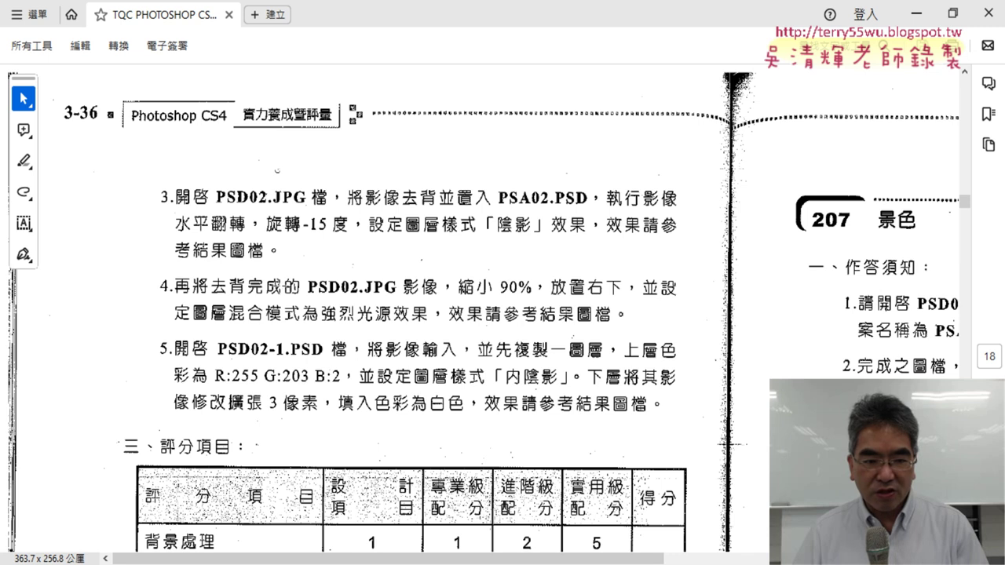
{"action": "left_click", "coordinate": [916, 14]}
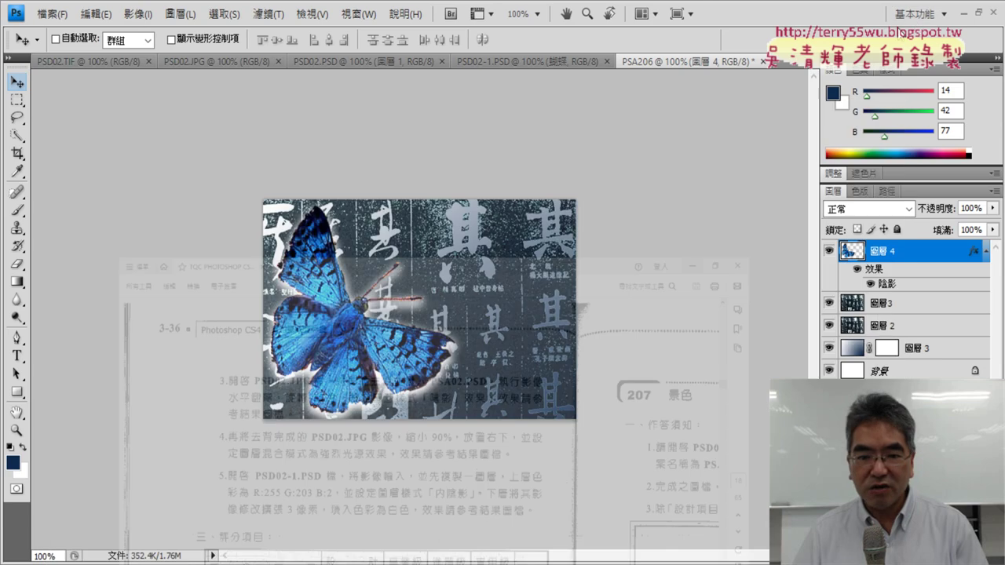